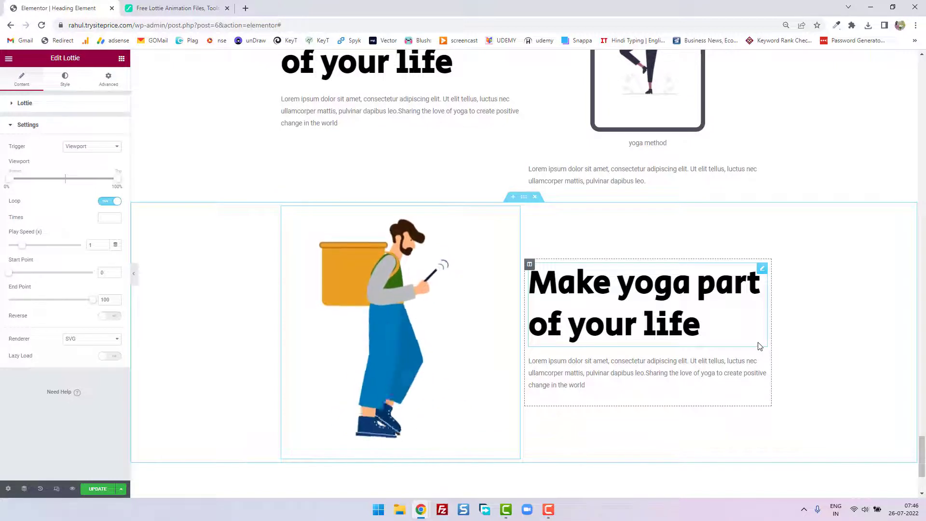
Step: Duplicate the delivery-man section and delete the Lottie animation from the copy
right_click(521, 200)
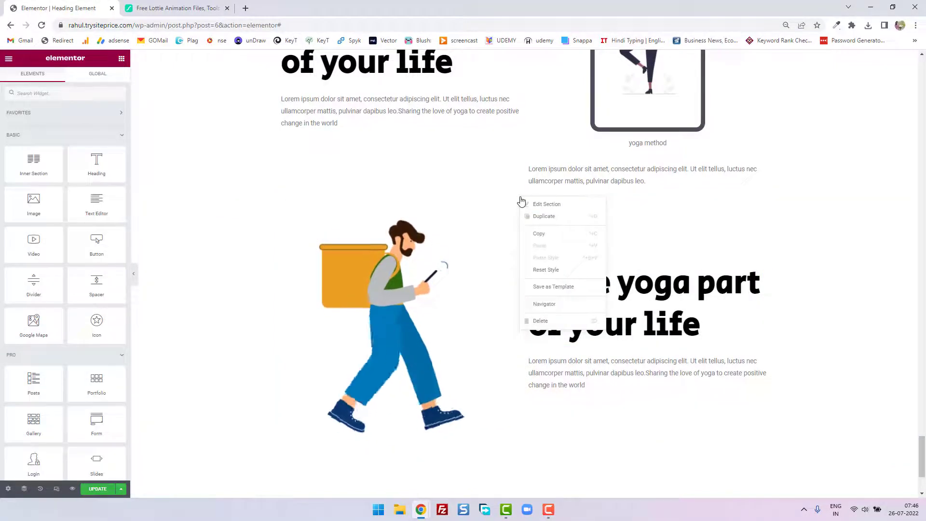
left_click(547, 218)
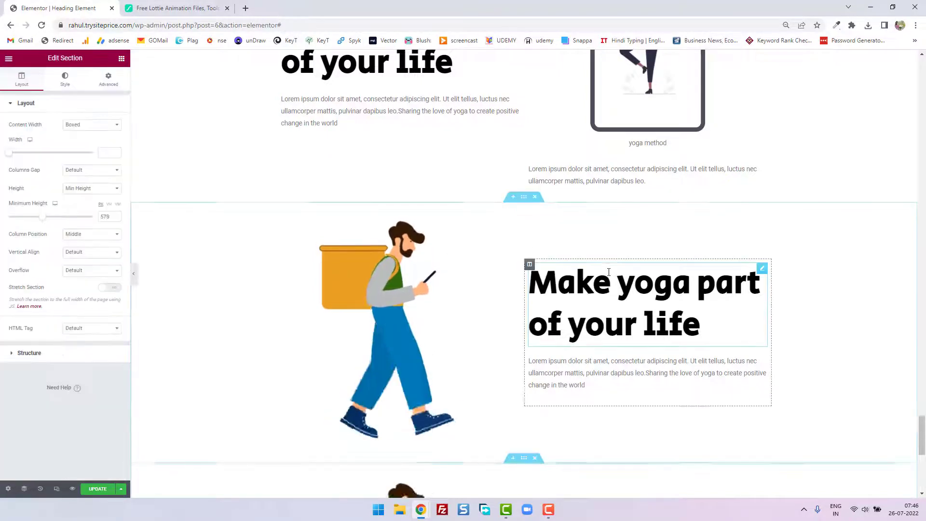
scroll(609, 275, "down", 2)
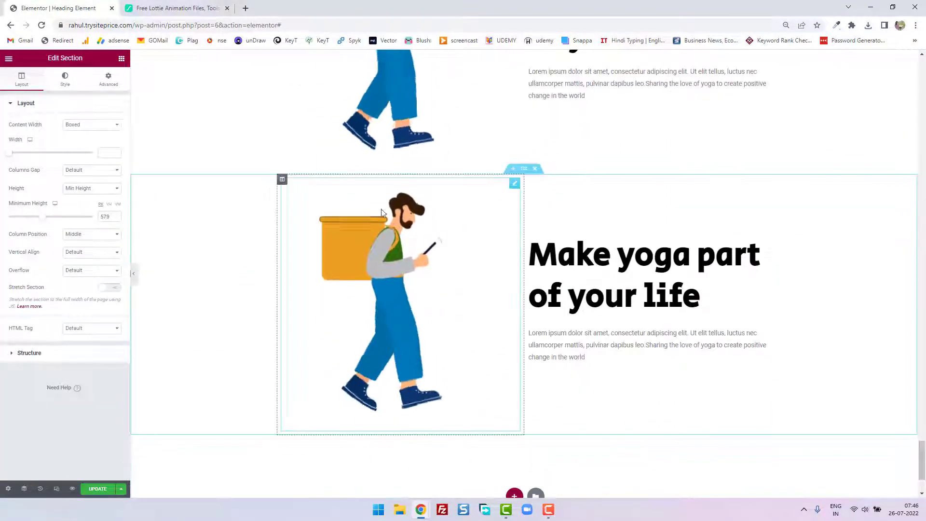
right_click(285, 187)
left_click(447, 248)
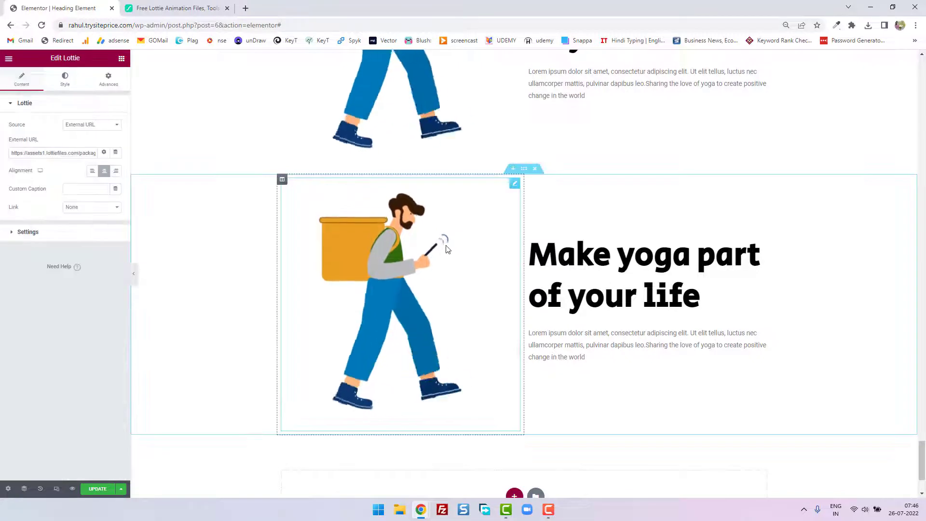
key("Delete")
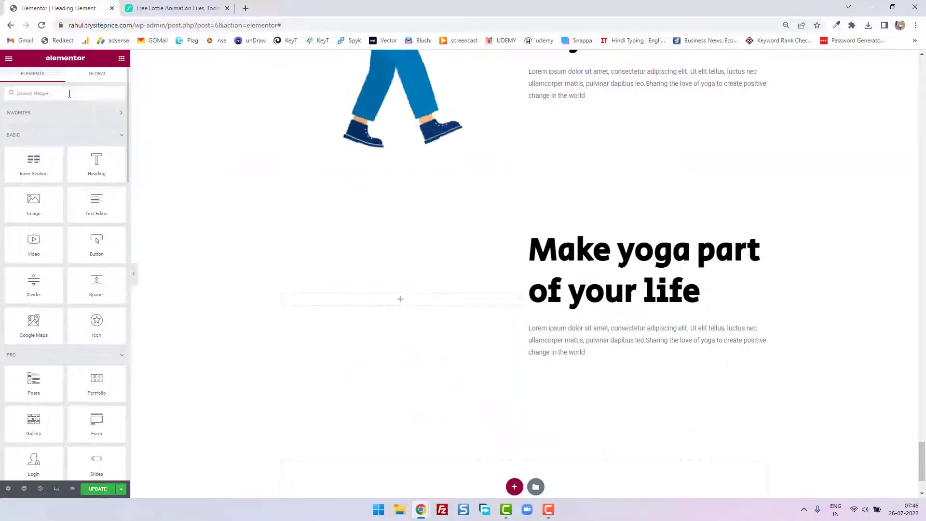
Step: Add a Lottie widget to the empty column beside the duplicated yoga heading and set its source to External URL
type("lo")
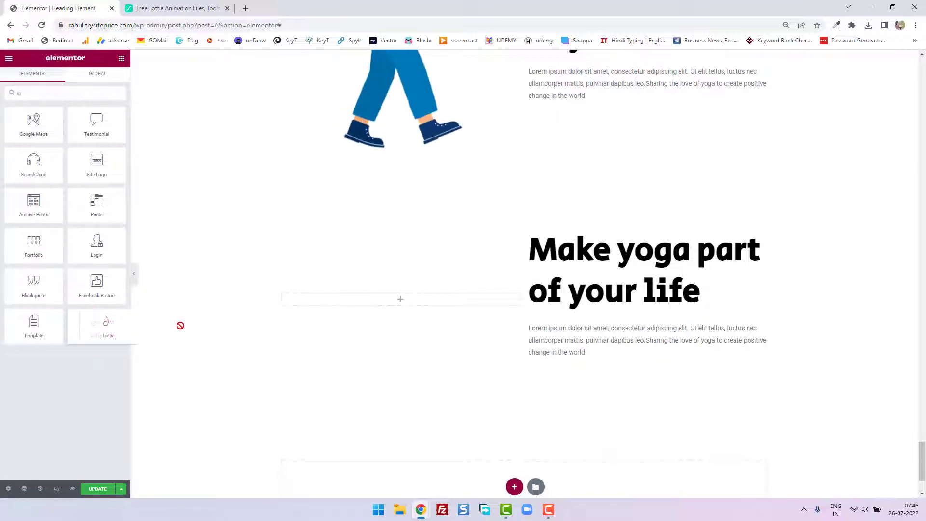
left_click_drag(416, 305, 416, 304)
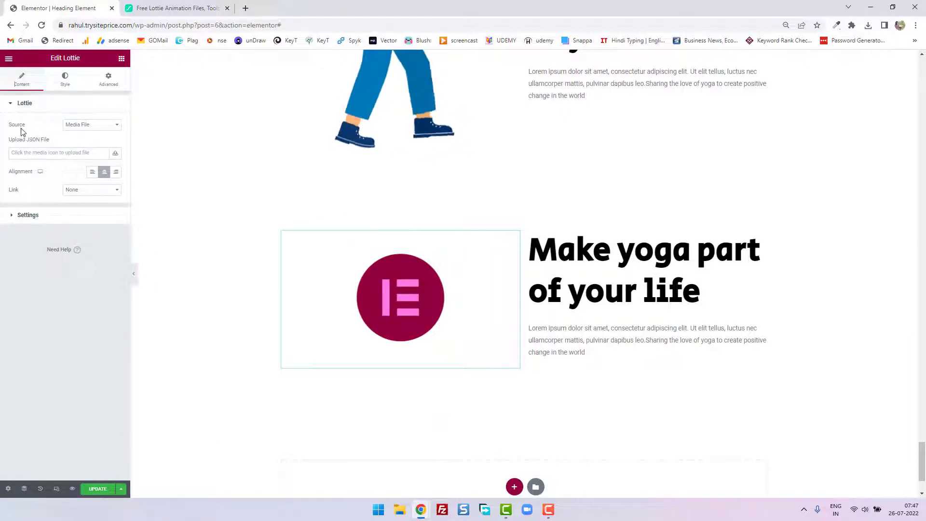
left_click(83, 126)
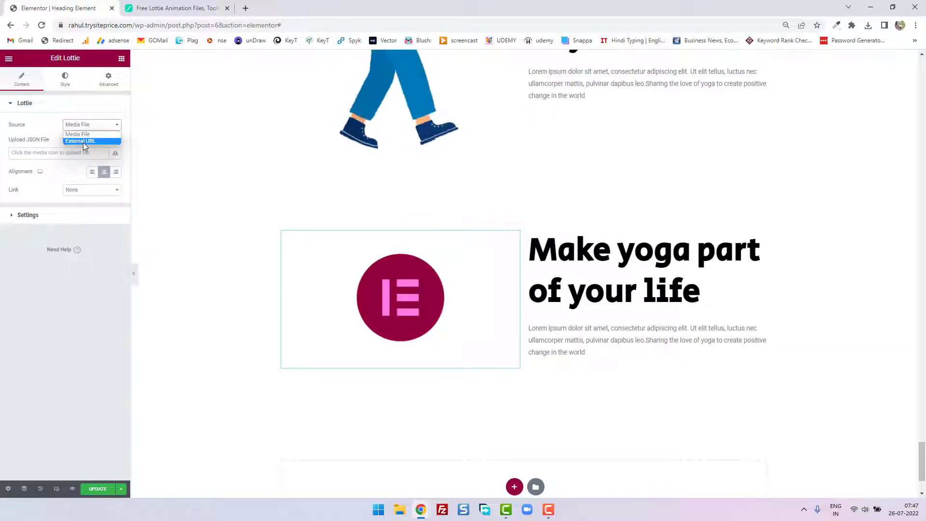
left_click(83, 142)
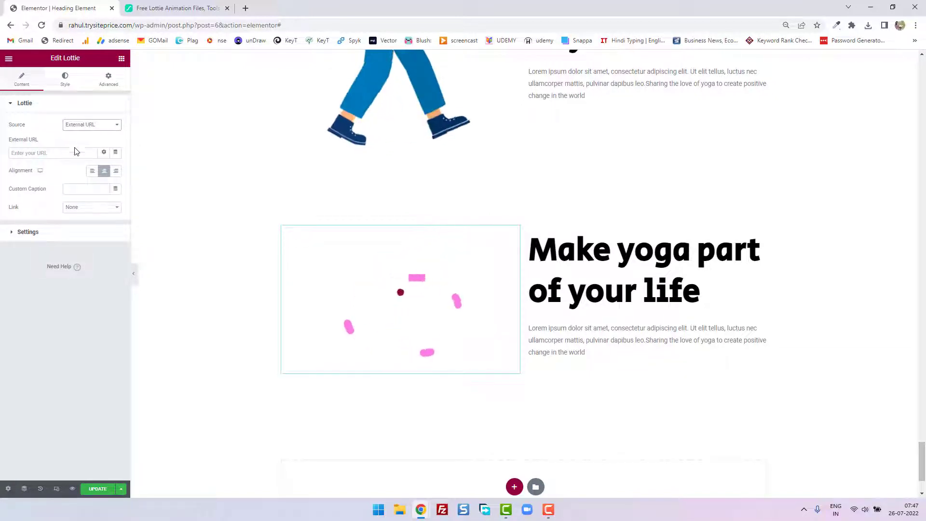
left_click(85, 126)
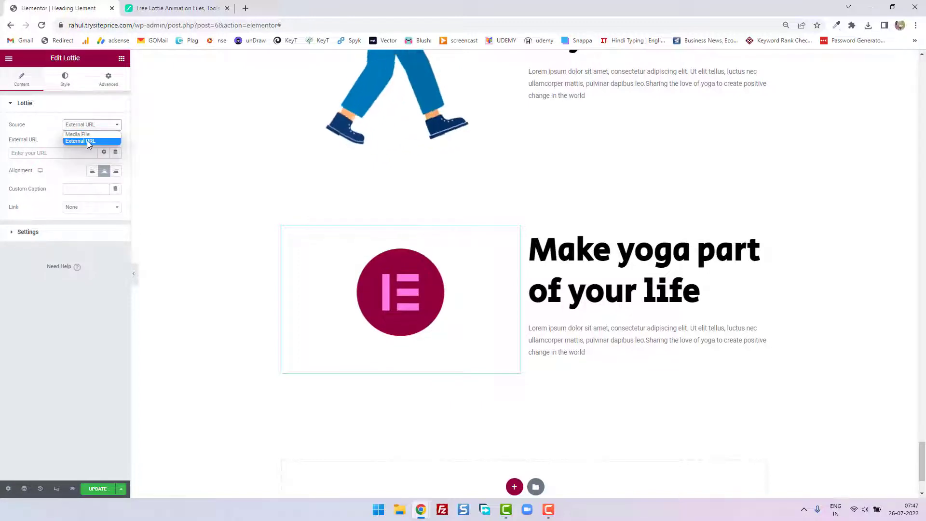
left_click(89, 142)
Step: Open lottiefiles.com in a new browser tab, search for "pizza" animations and view the Chef animation's details
left_click(154, 6)
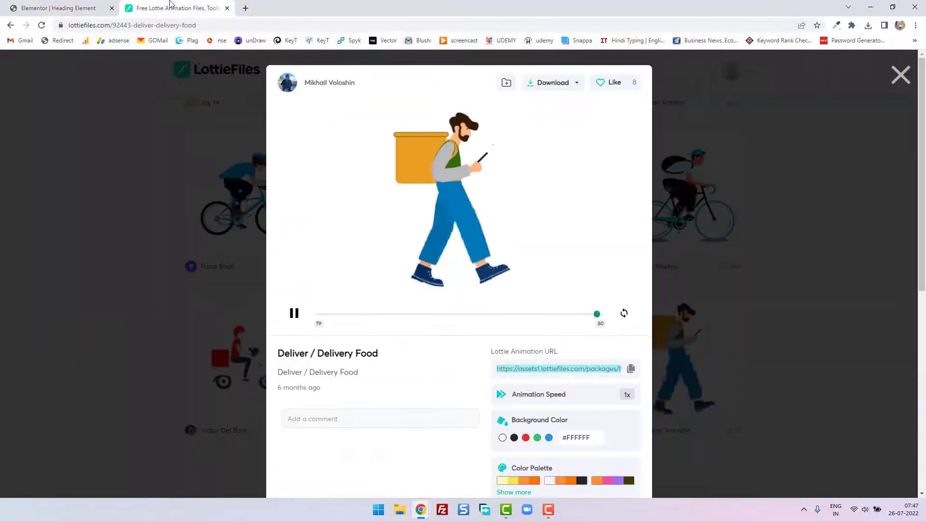
left_click(245, 8)
type("lottiefiles.com")
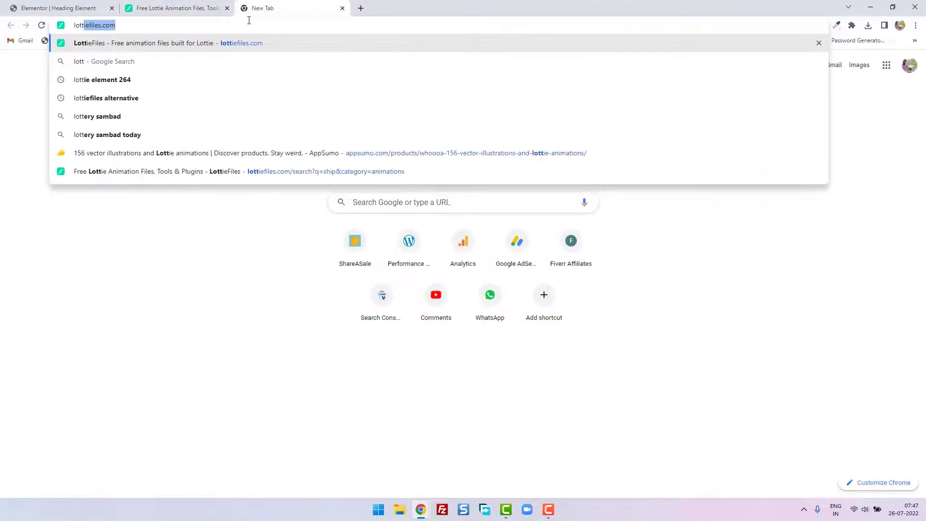
key("Return")
left_click(612, 69)
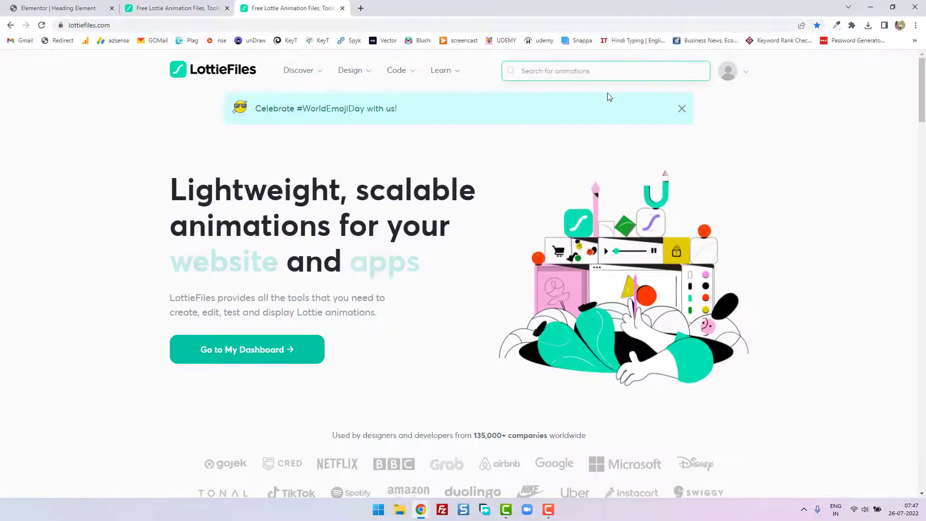
type("pizza")
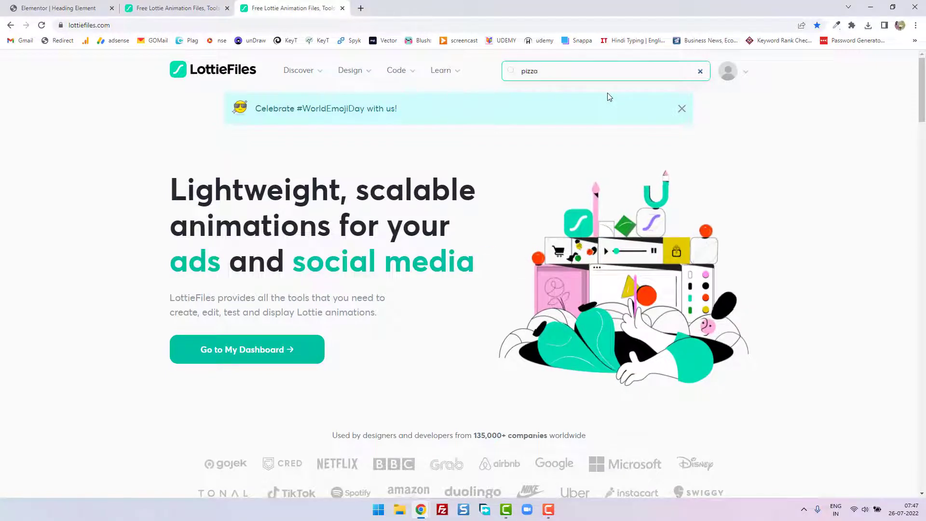
key("Return")
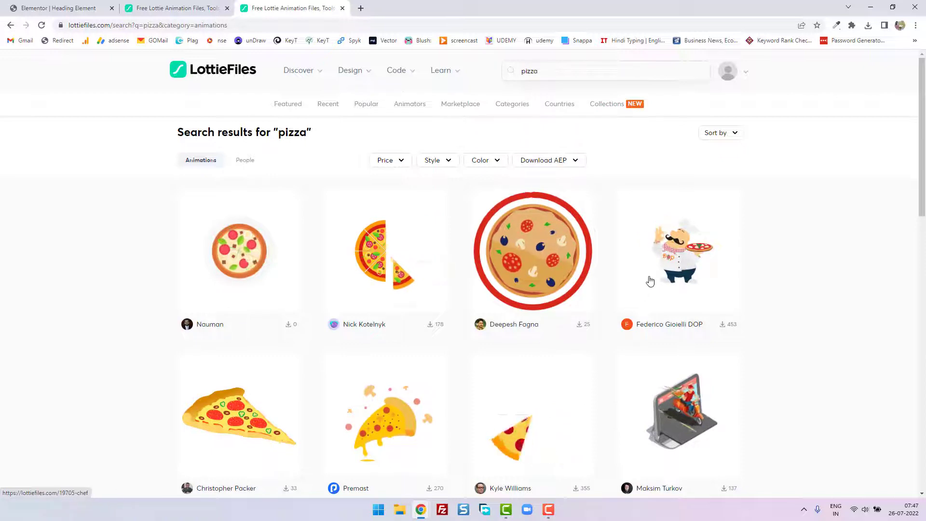
left_click(670, 267)
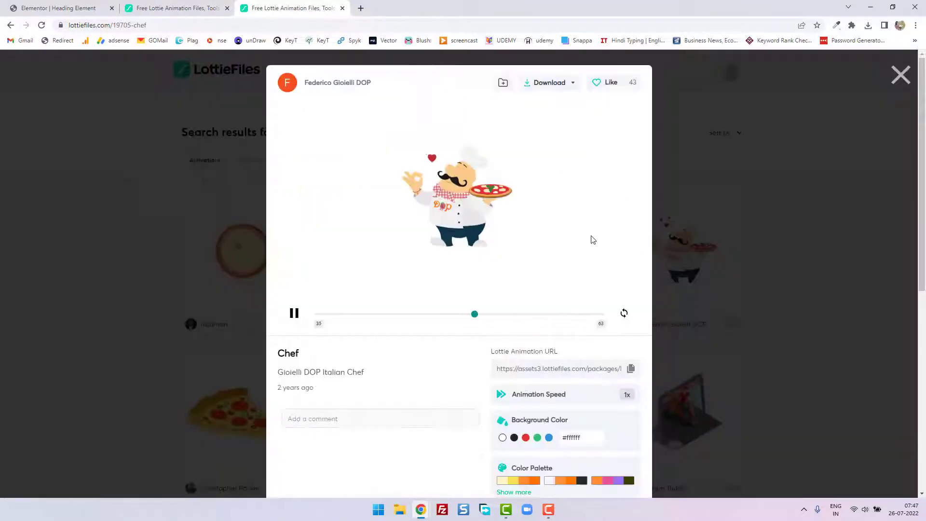
Step: Copy the Deliver / Delivery Food animation URL from LottieFiles and paste it as the Lottie widget's external URL in Elementor
left_click(175, 5)
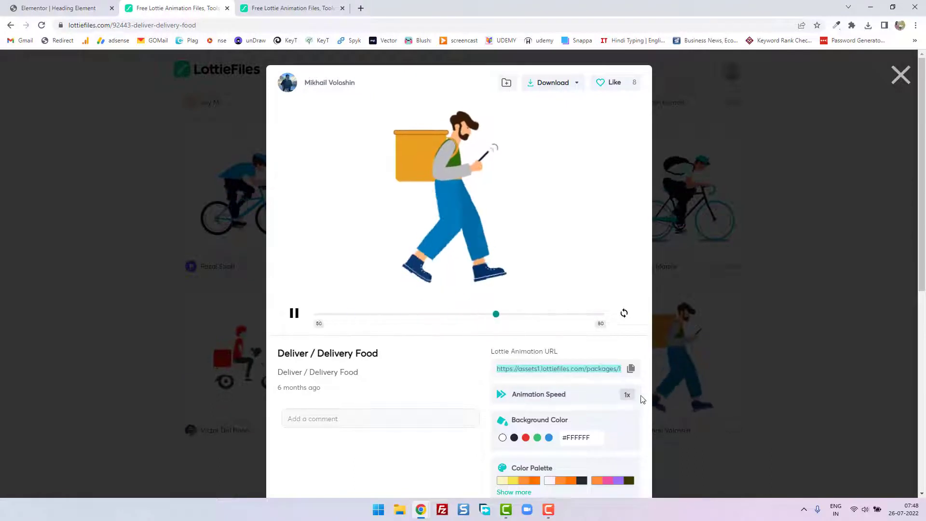
left_click(630, 369)
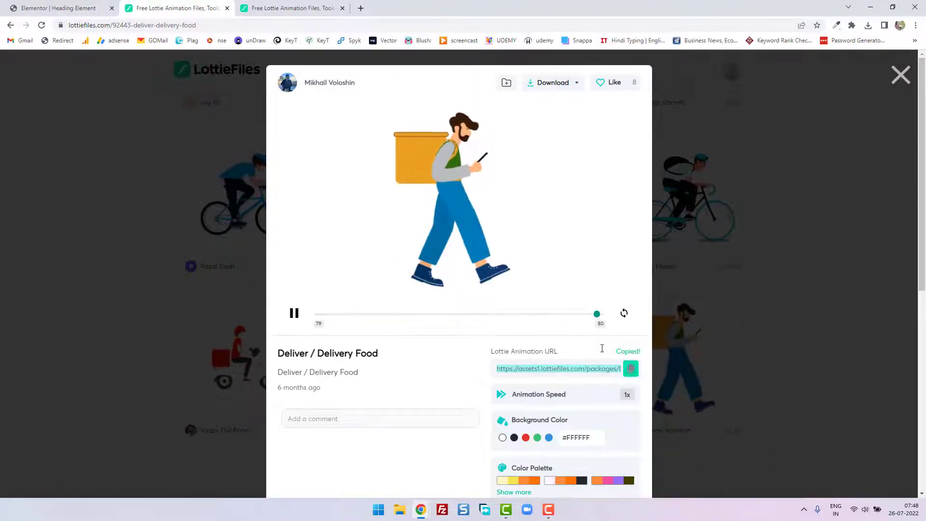
left_click(315, 5)
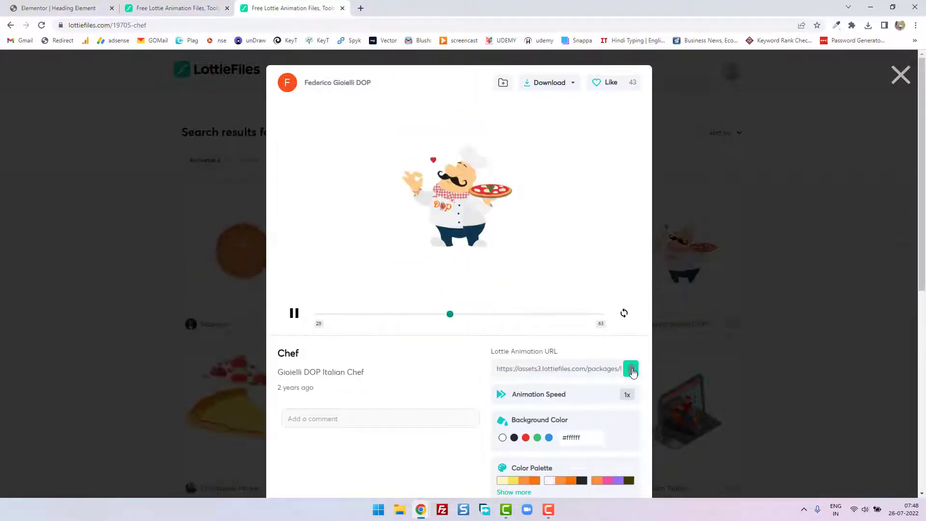
left_click(92, 6)
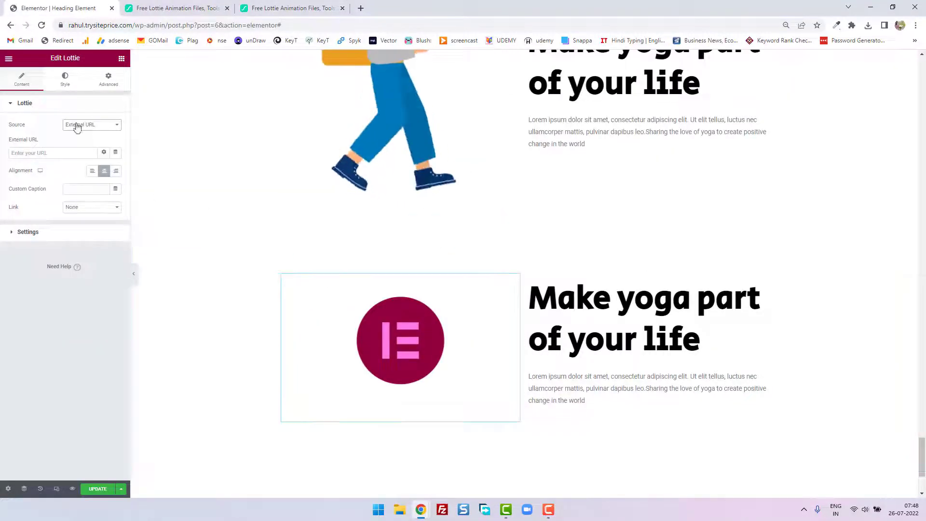
left_click(64, 153)
right_click(63, 153)
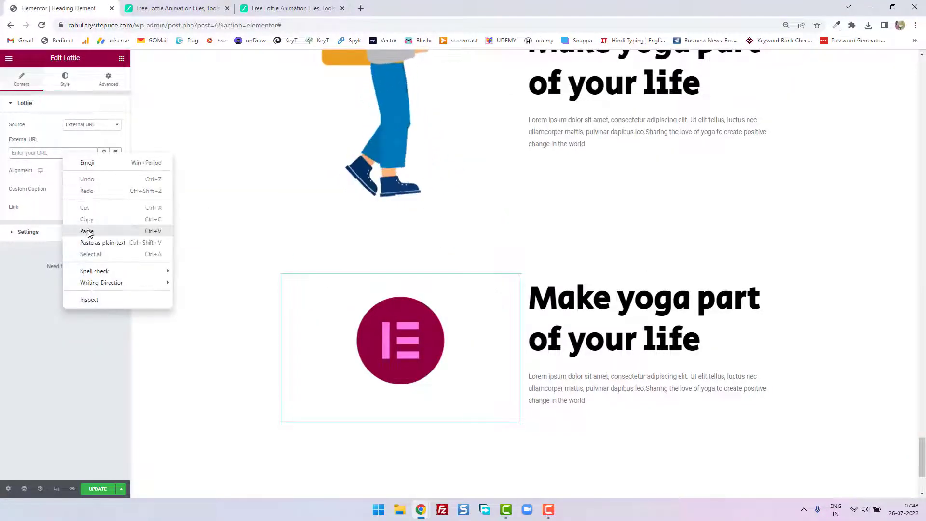
left_click(85, 232)
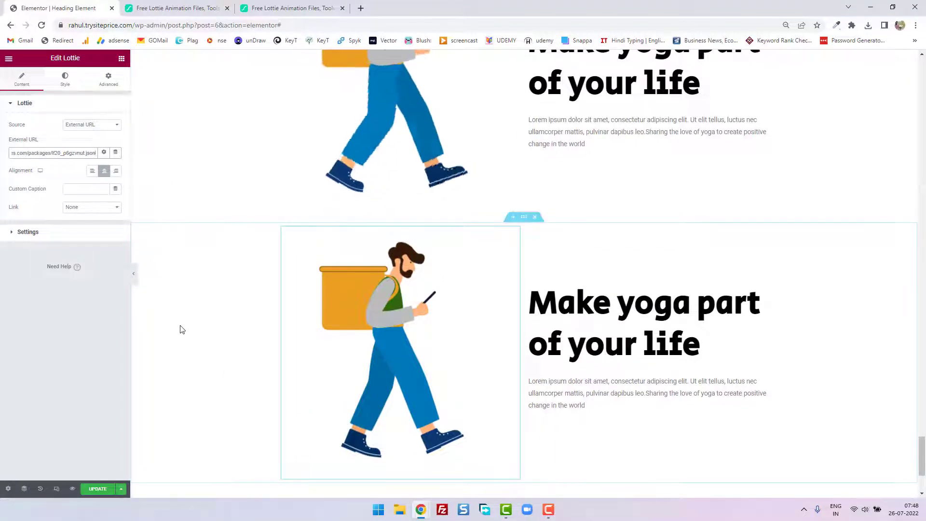
Step: Turn on looping for the new Lottie animation in its settings
left_click(25, 233)
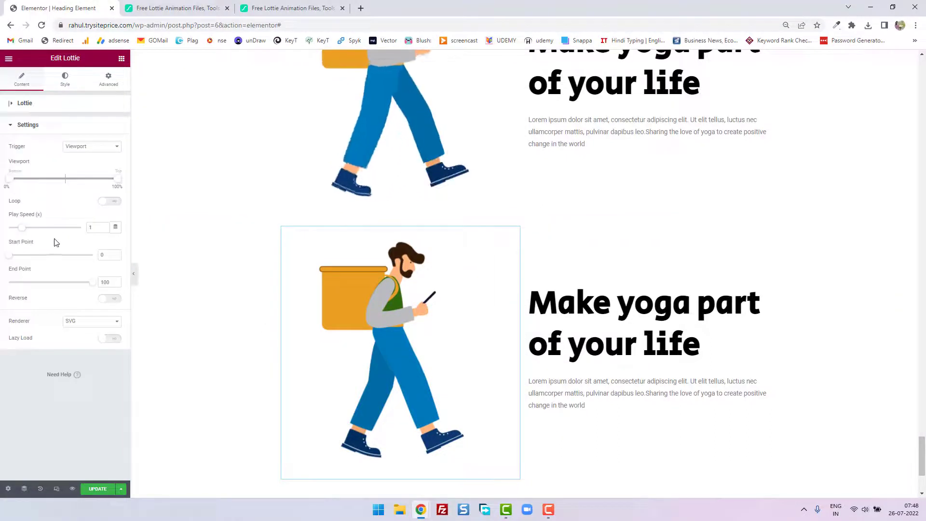
left_click(114, 204)
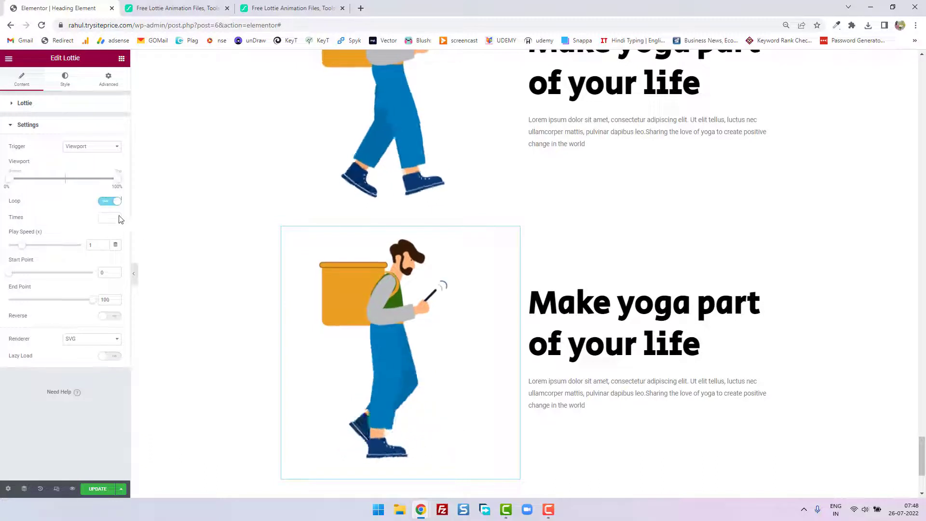
left_click(14, 127)
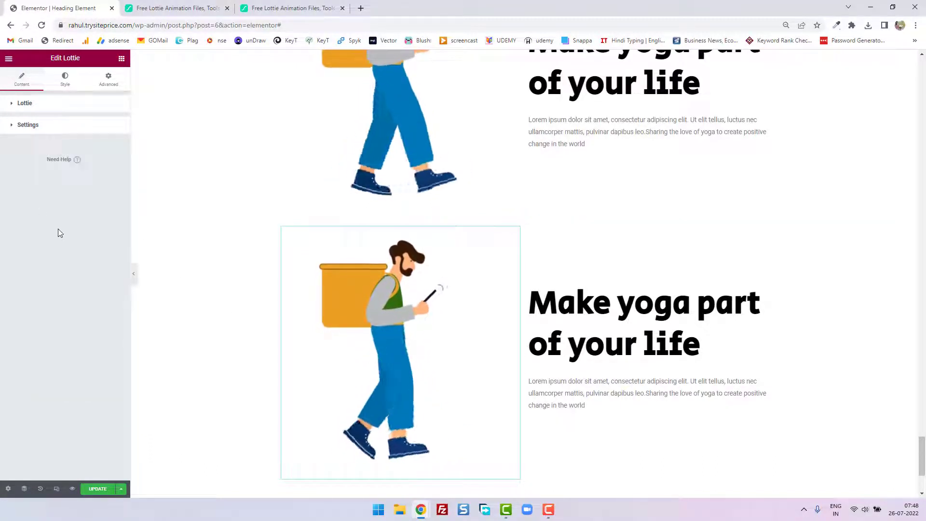
Step: Add the custom caption "pizza delivery" to the Lottie animation
left_click(24, 105)
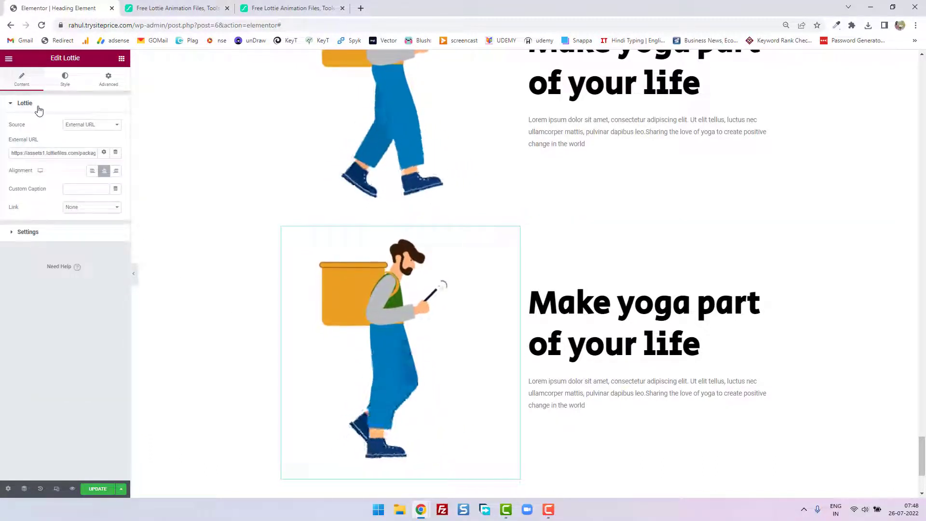
left_click(41, 171)
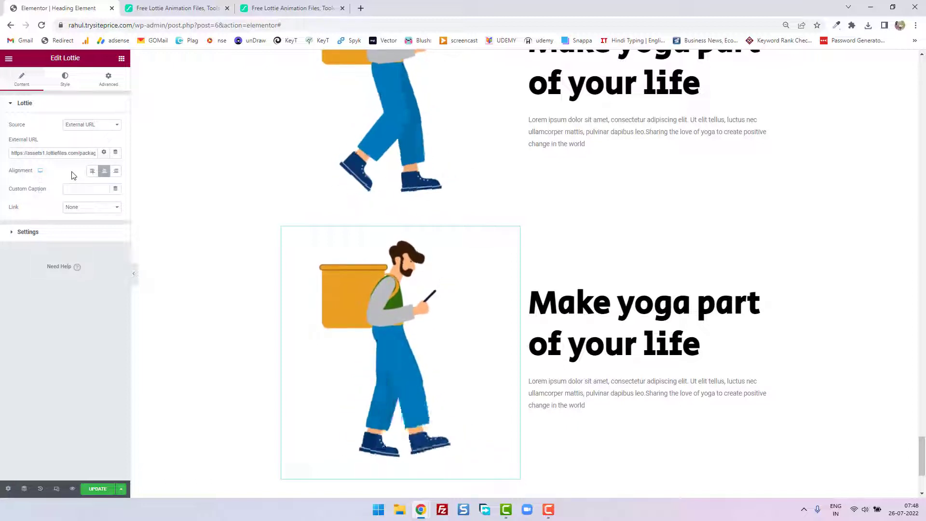
left_click(80, 189)
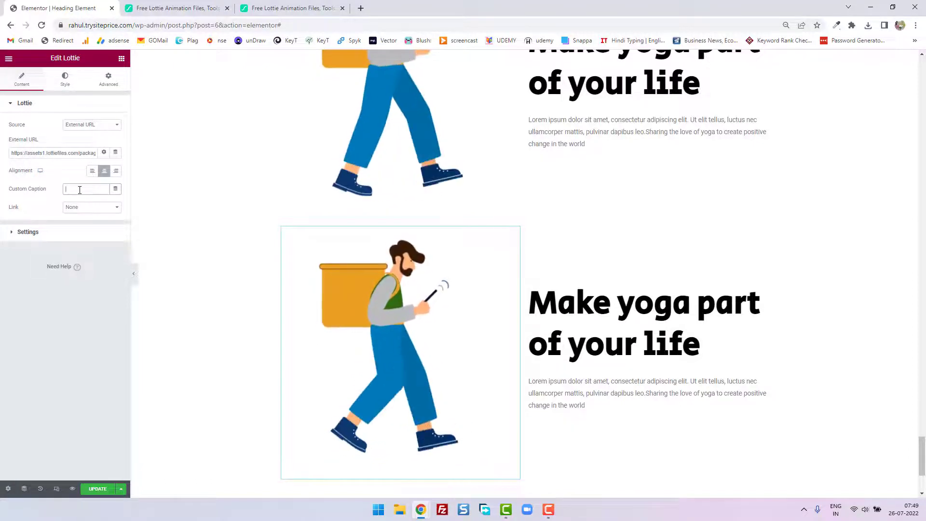
type("p")
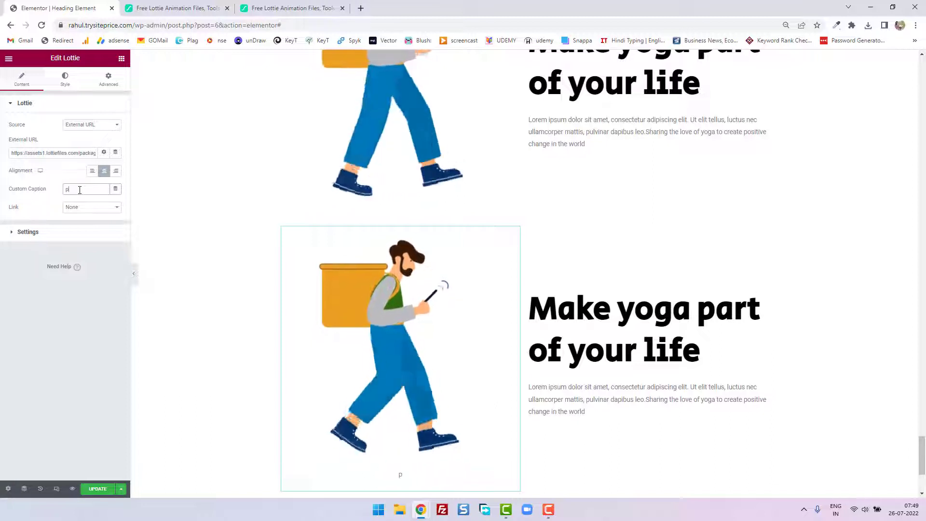
type("izza delivery")
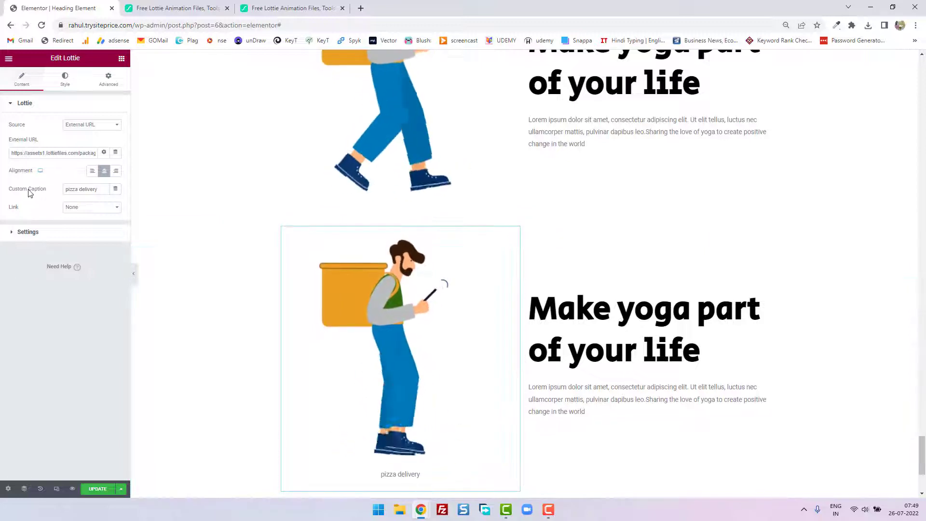
left_click(63, 84)
left_click(21, 80)
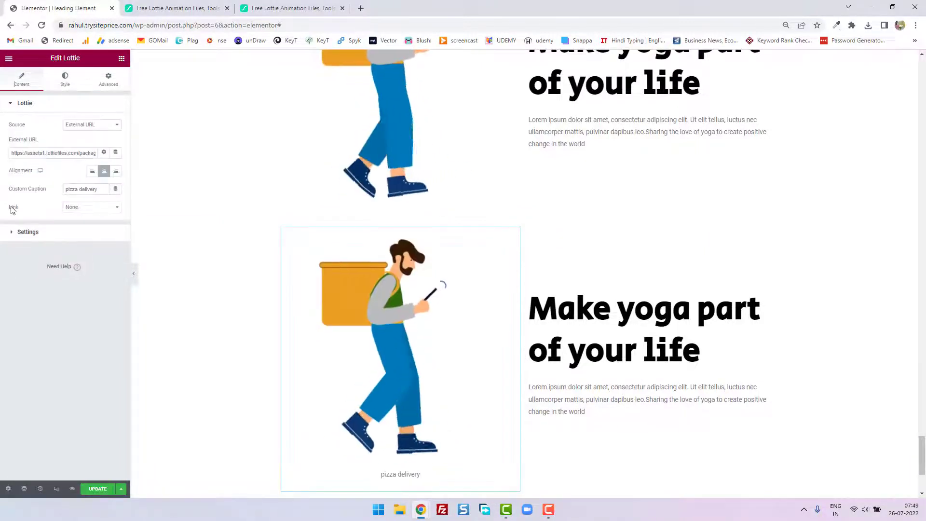
Step: Link the Lottie animation to a custom URL, using the site's base address copied from the current page's address
left_click(92, 206)
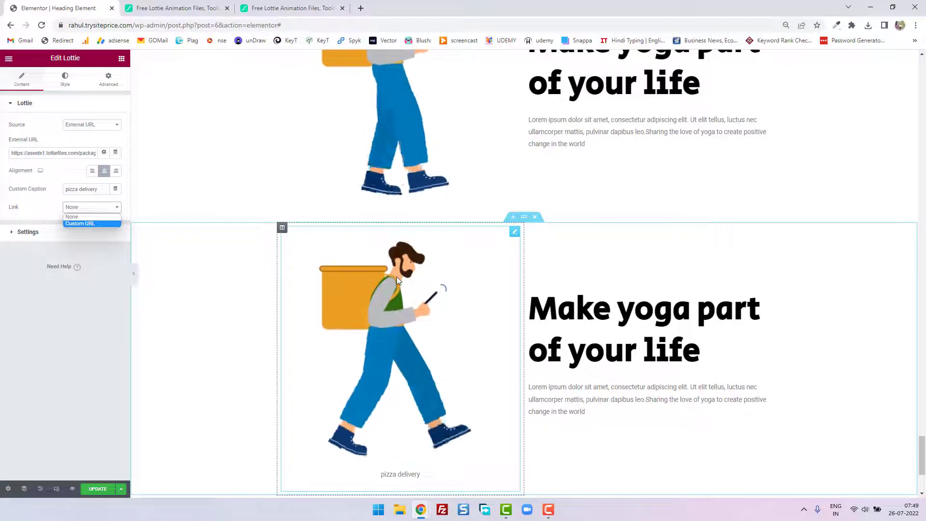
left_click(102, 224)
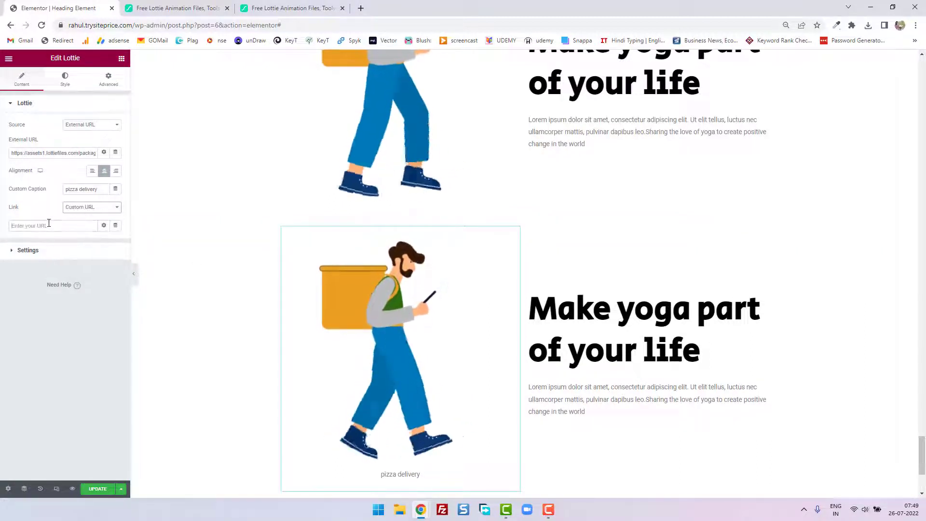
left_click_drag(157, 25, 44, 29)
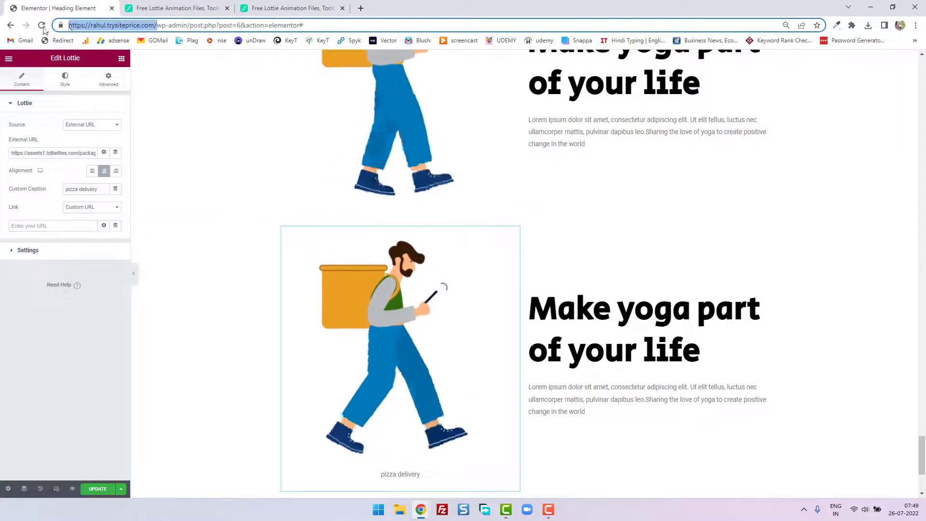
right_click(86, 27)
left_click(124, 91)
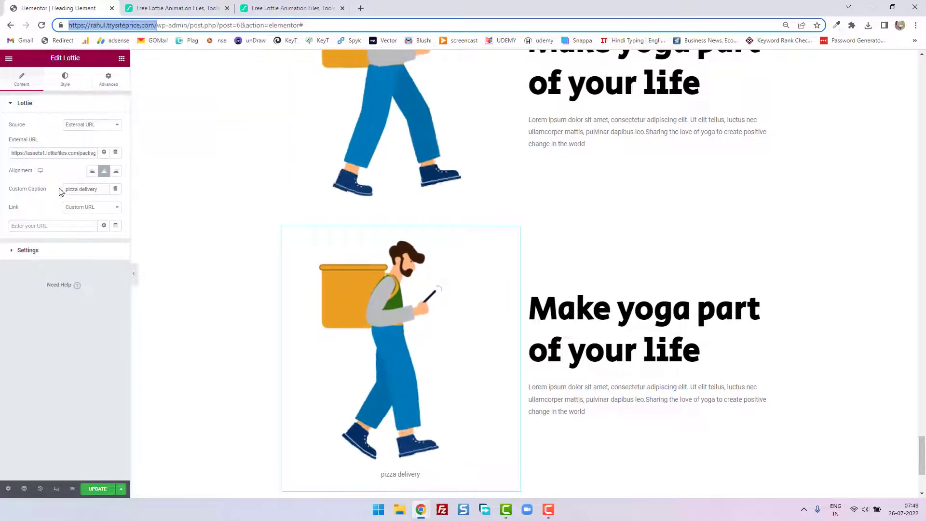
left_click(59, 225)
right_click(59, 225)
left_click(70, 299)
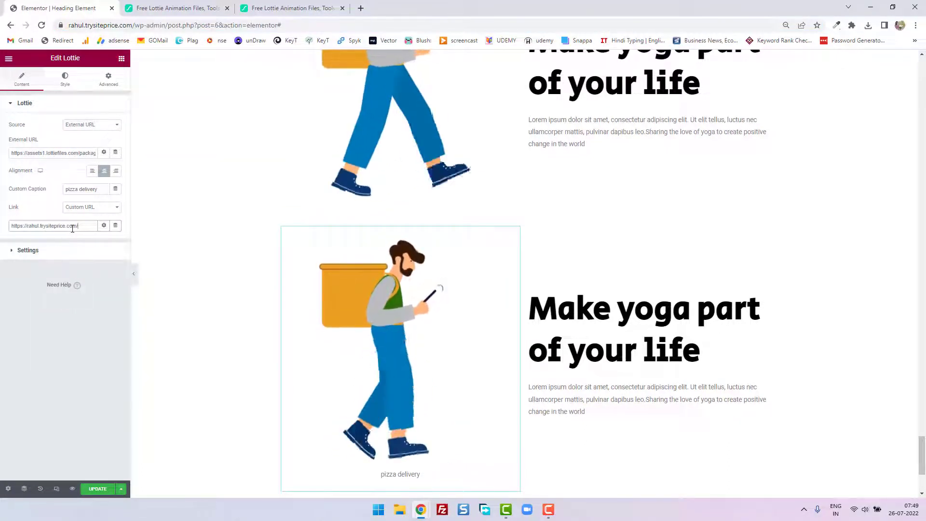
Step: Set the animation's custom link to open in a new window, and reset the link type to None
left_click(104, 227)
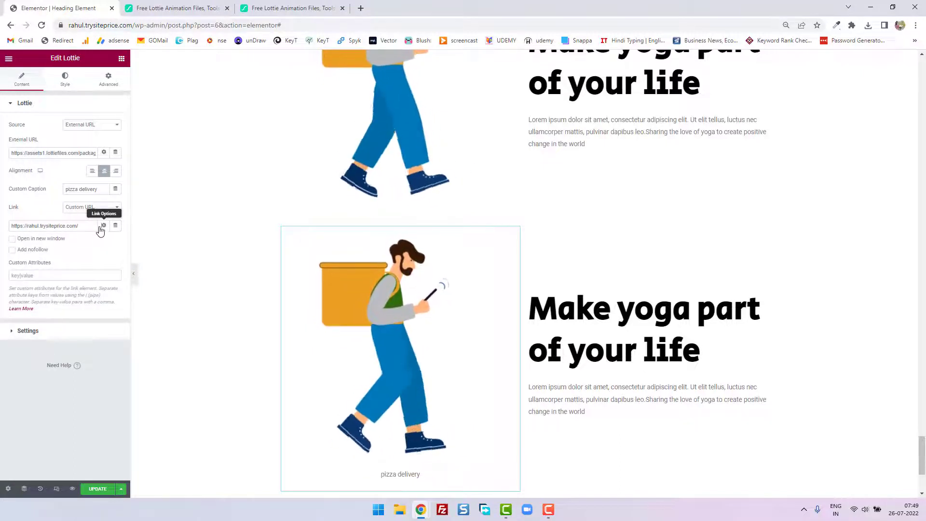
left_click(34, 244)
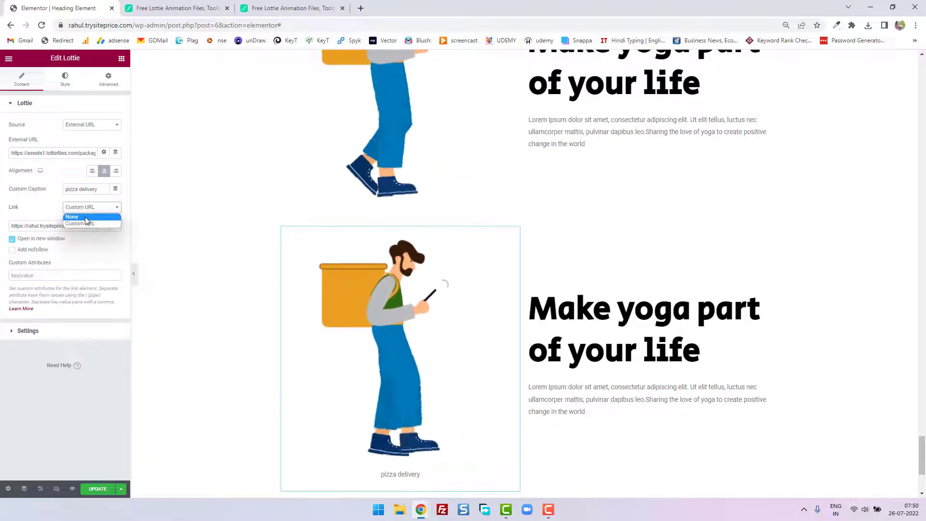
left_click(82, 217)
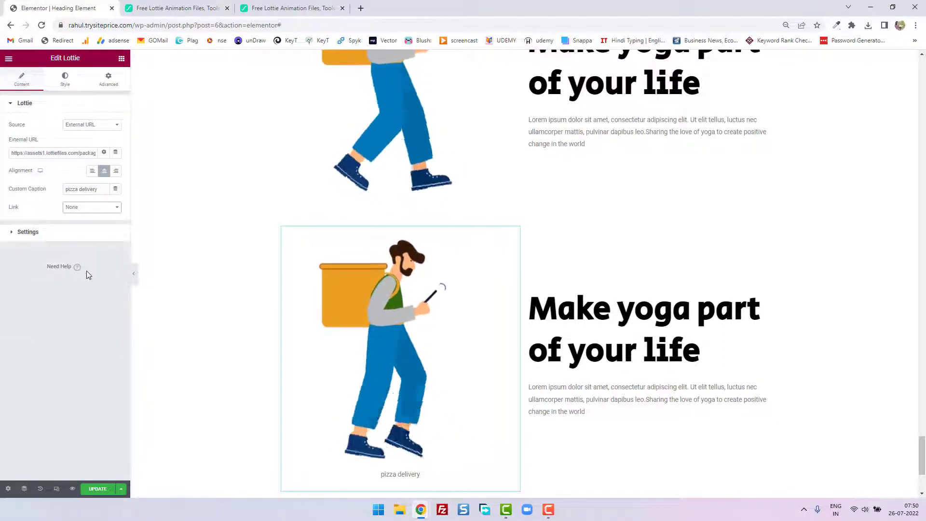
Step: Review the Lottie animation's trigger options and look over the page's sections to see how the Viewport trigger plays animations
left_click(15, 233)
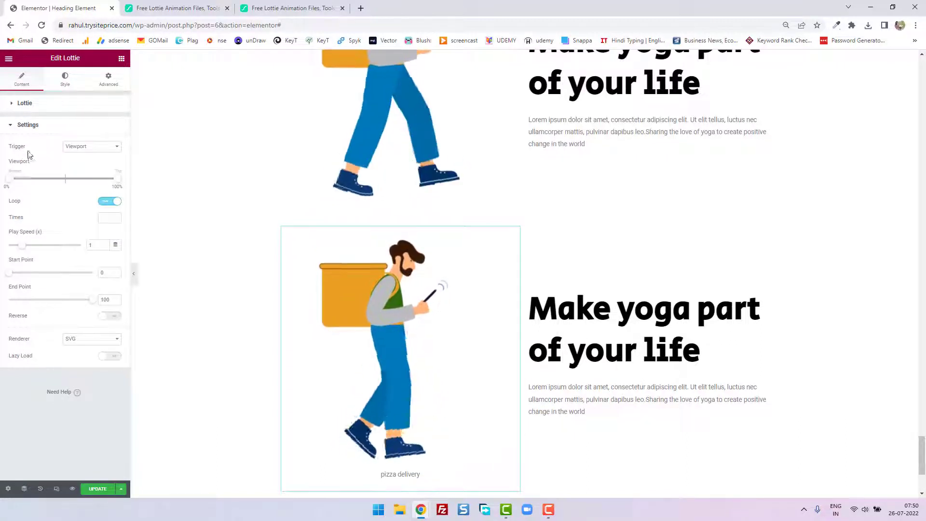
left_click(104, 153)
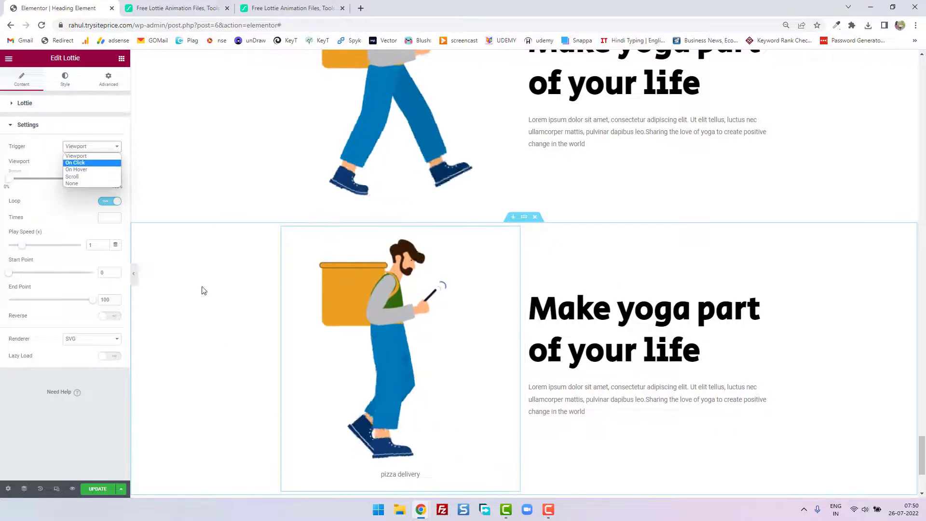
scroll(752, 383, "up", 10)
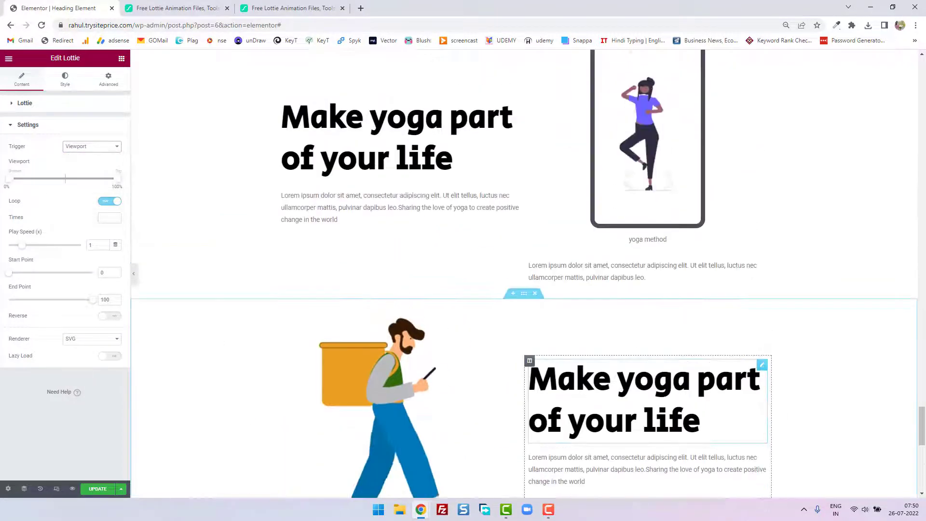
scroll(752, 381, "up", 1)
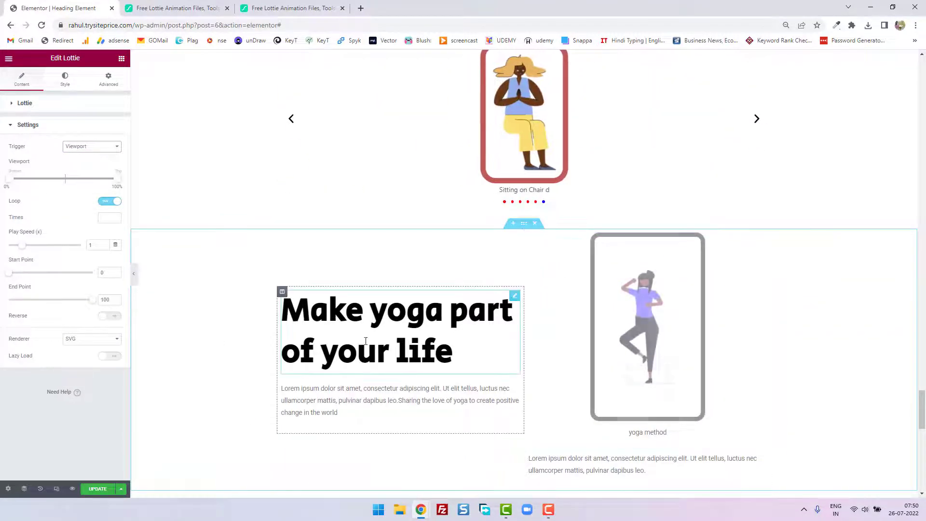
scroll(366, 340, "down", 8)
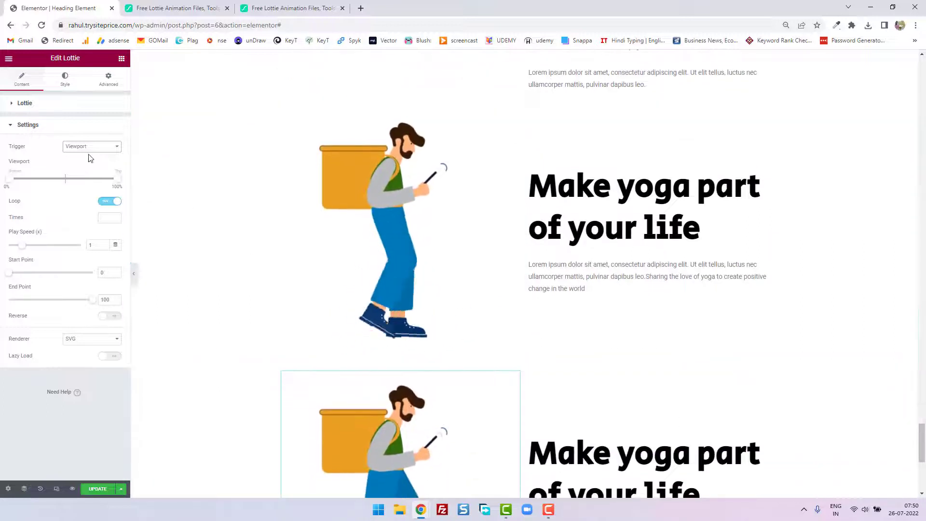
left_click(95, 149)
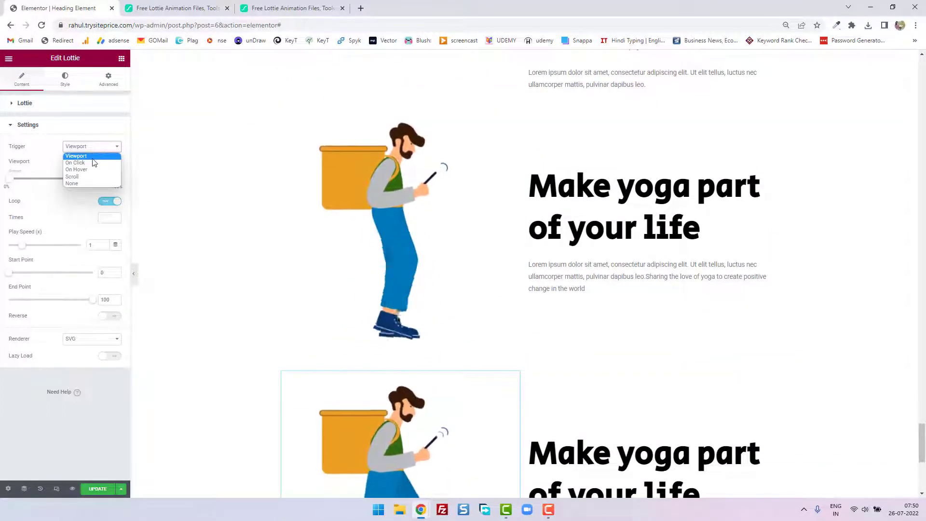
left_click(34, 149)
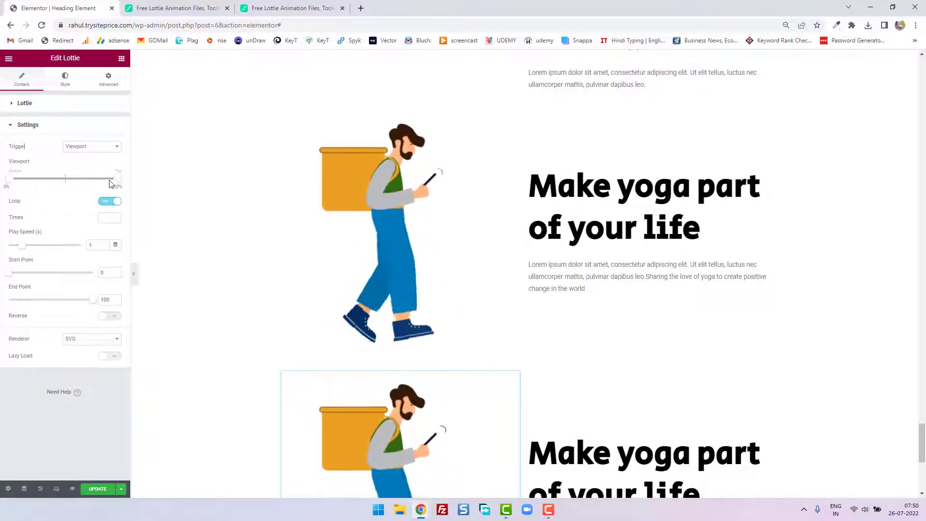
Step: Set the animation's Viewport trigger range from 52% to 76% and test it by scrolling the page
left_click_drag(115, 179, 91, 179)
left_click_drag(8, 179, 66, 179)
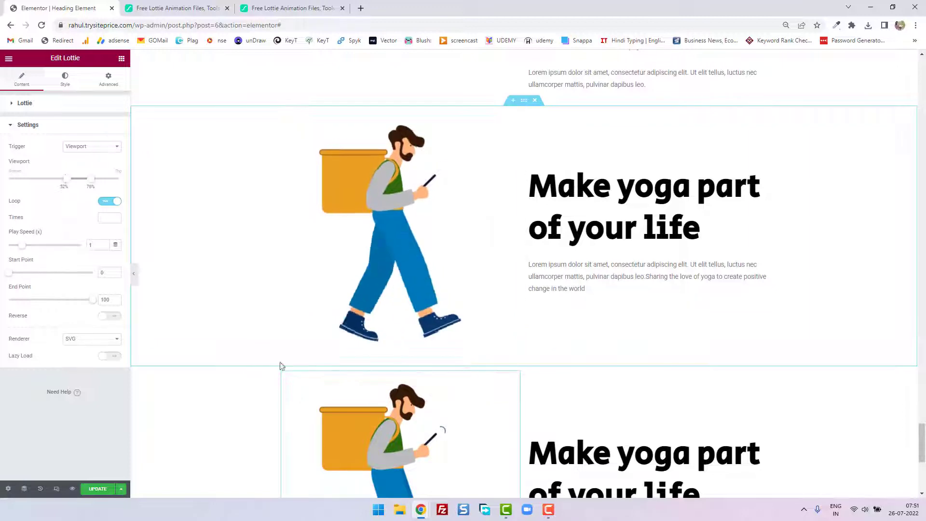
scroll(705, 279, "down", 4)
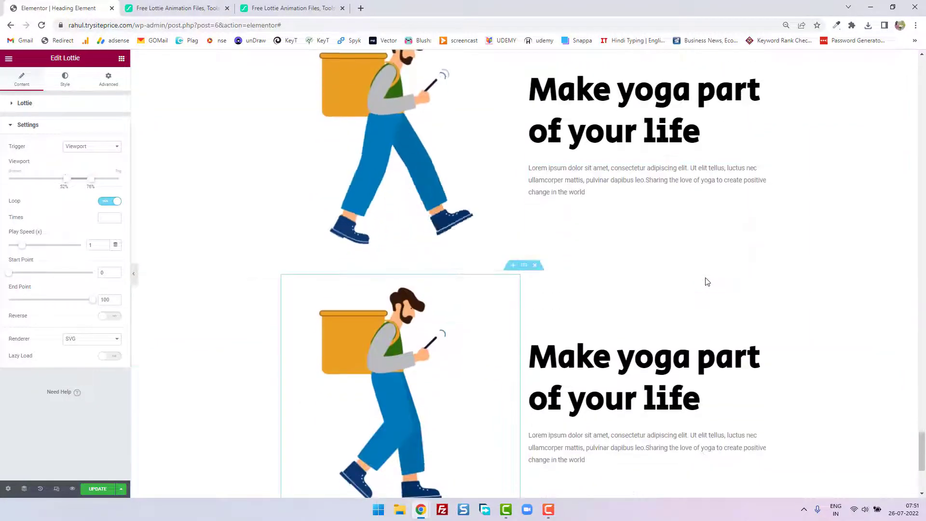
scroll(708, 282, "up", 3)
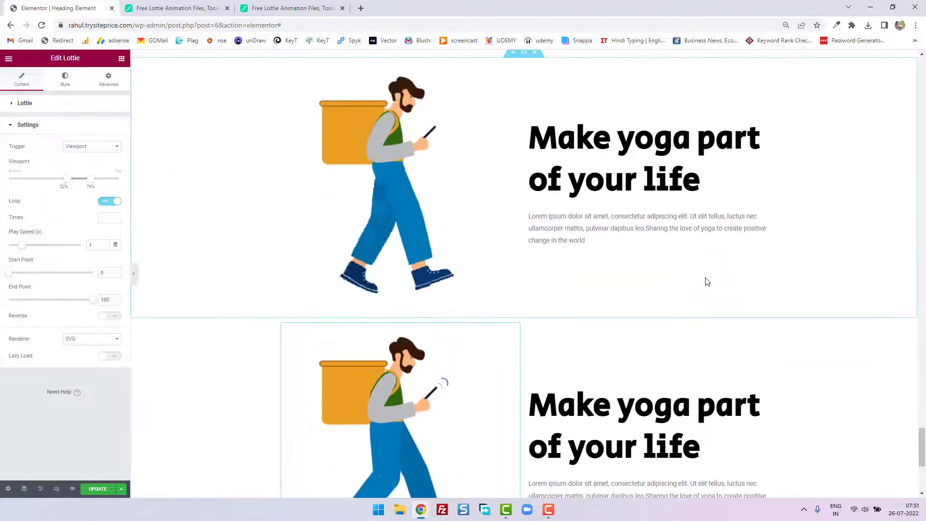
scroll(707, 282, "down", 2)
scroll(708, 281, "down", 3)
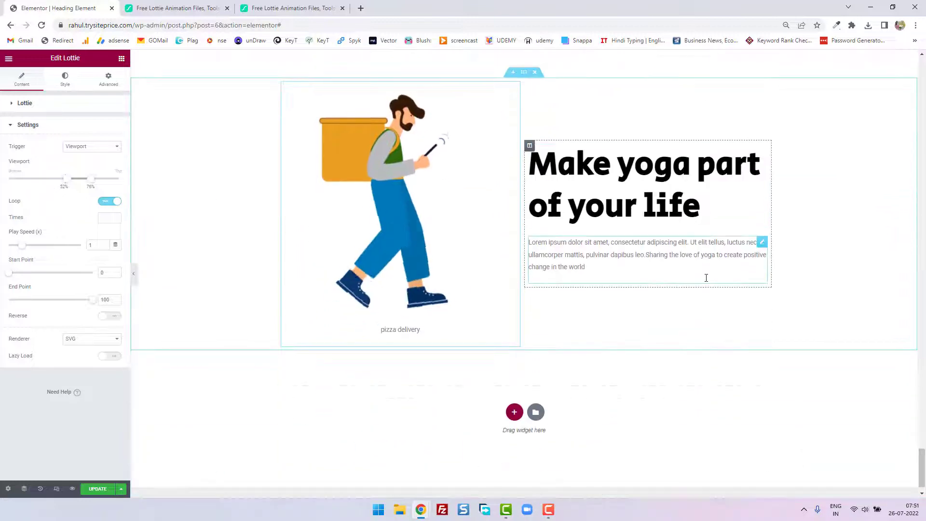
scroll(708, 281, "up", 3)
scroll(707, 282, "up", 1)
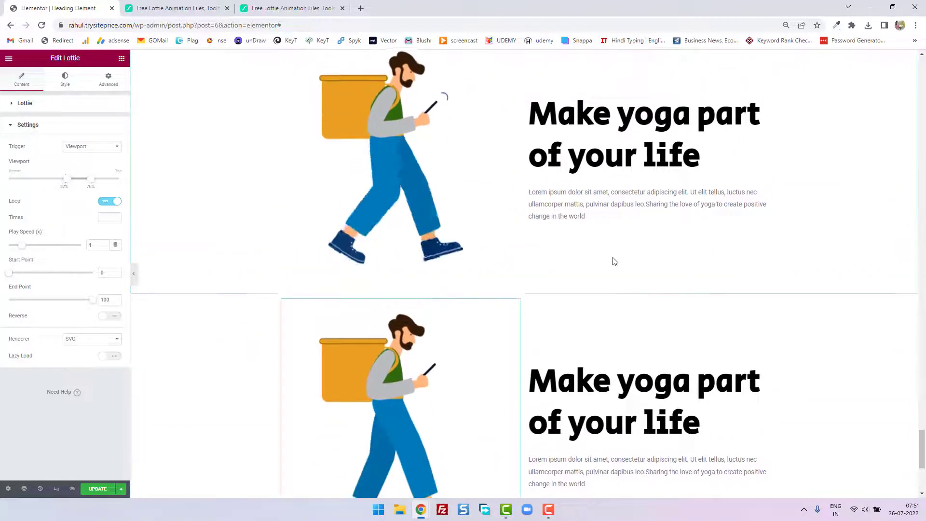
Step: Check the trigger settings of the upper delivery animation and return to the settings of the one captioned "pizza delivery"
left_click(463, 232)
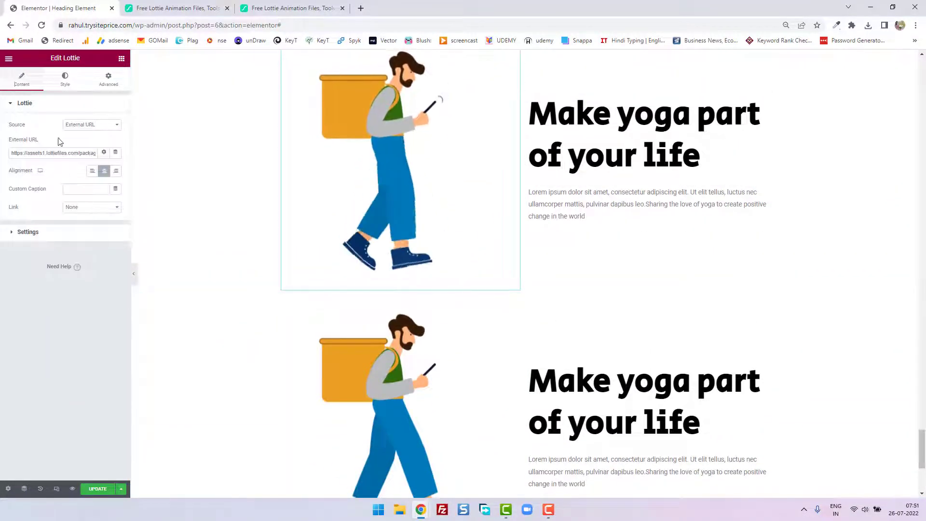
left_click(56, 232)
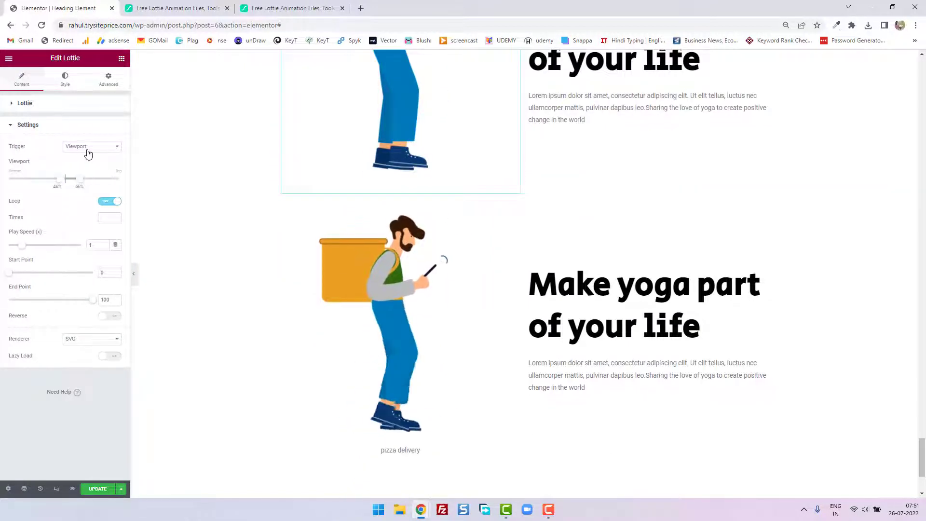
left_click(407, 276)
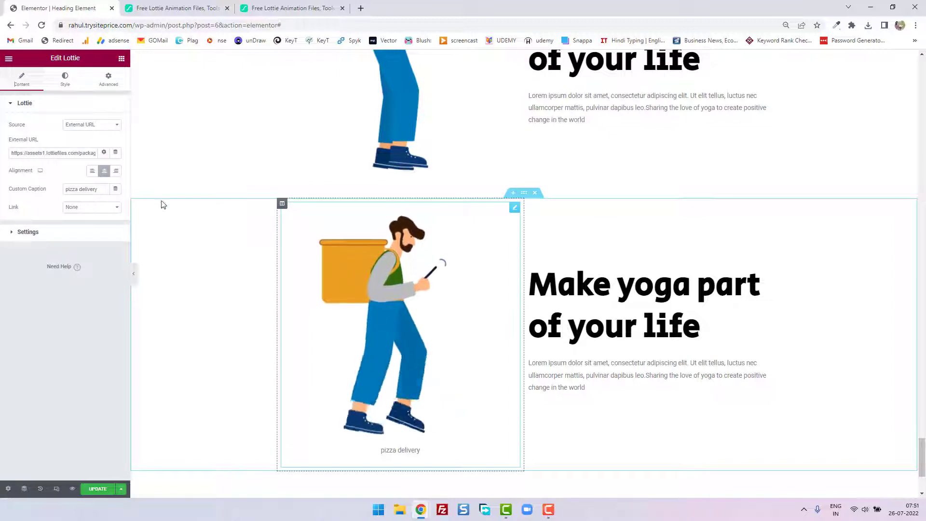
left_click(27, 233)
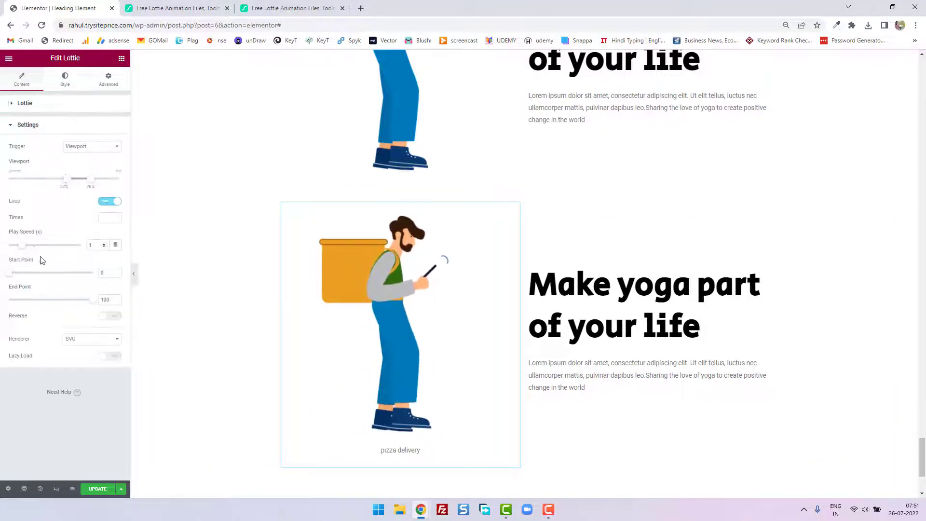
Step: Try the On Click trigger and the On Hover trigger on the "pizza delivery" Lottie animation
left_click(91, 153)
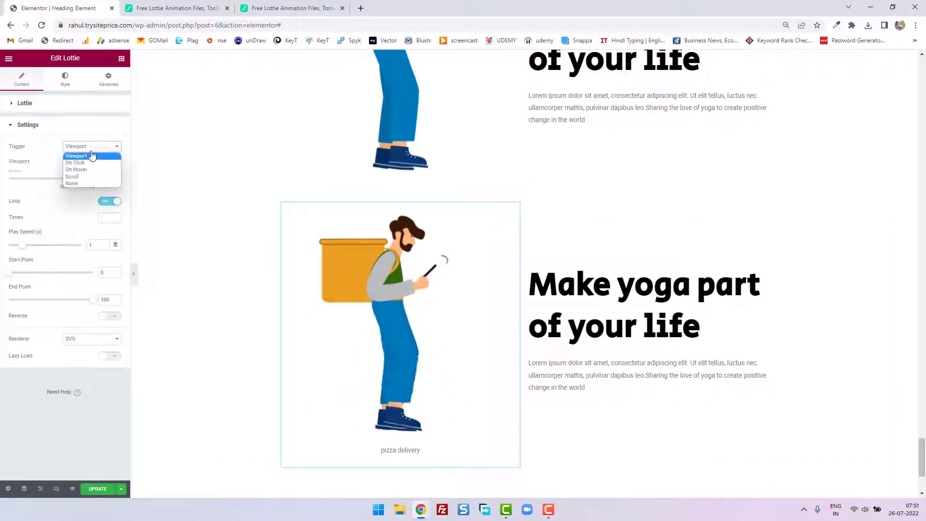
left_click(93, 164)
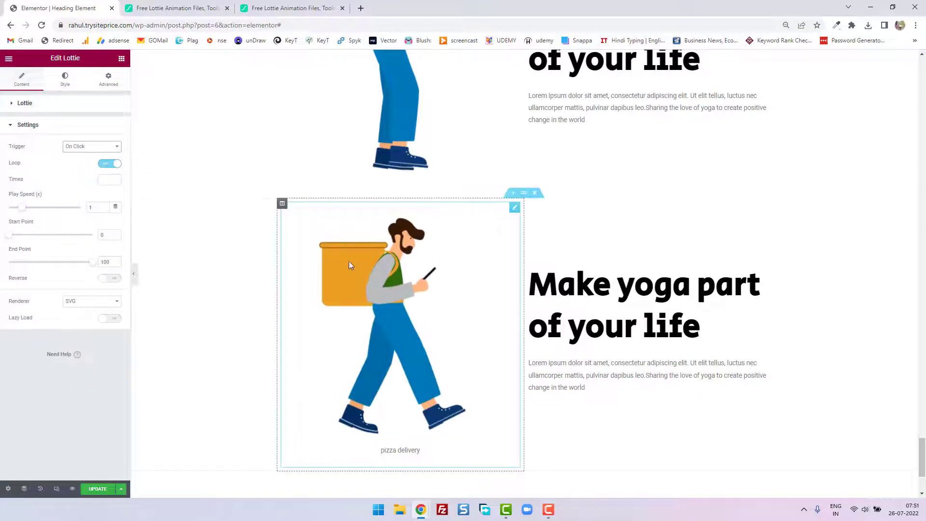
left_click(374, 273)
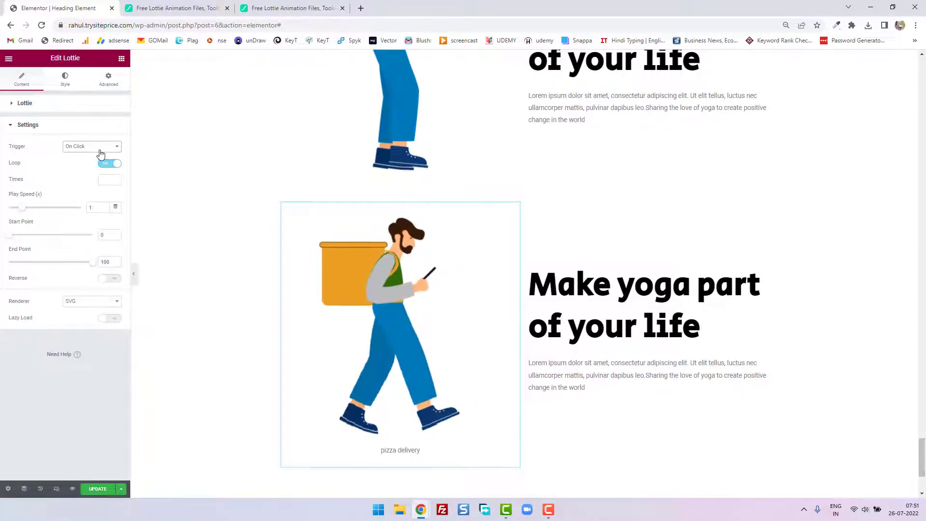
left_click(99, 147)
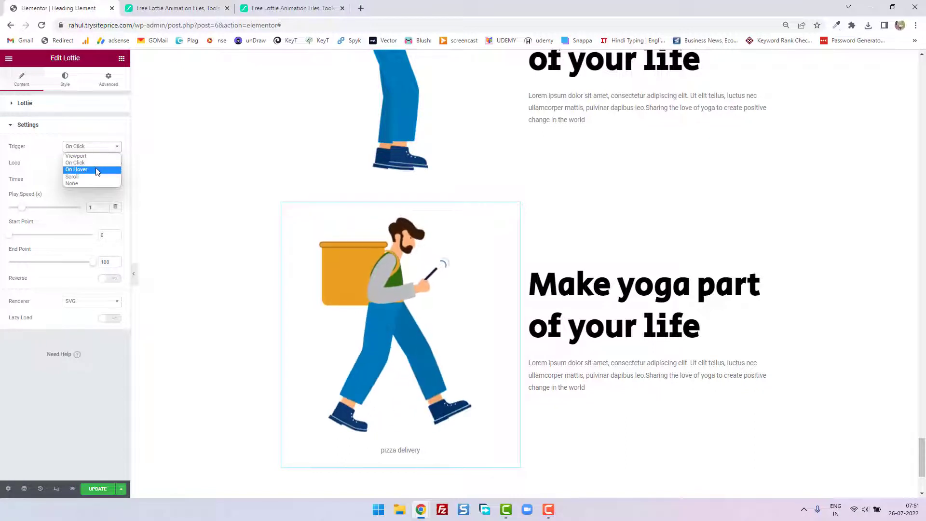
left_click(96, 170)
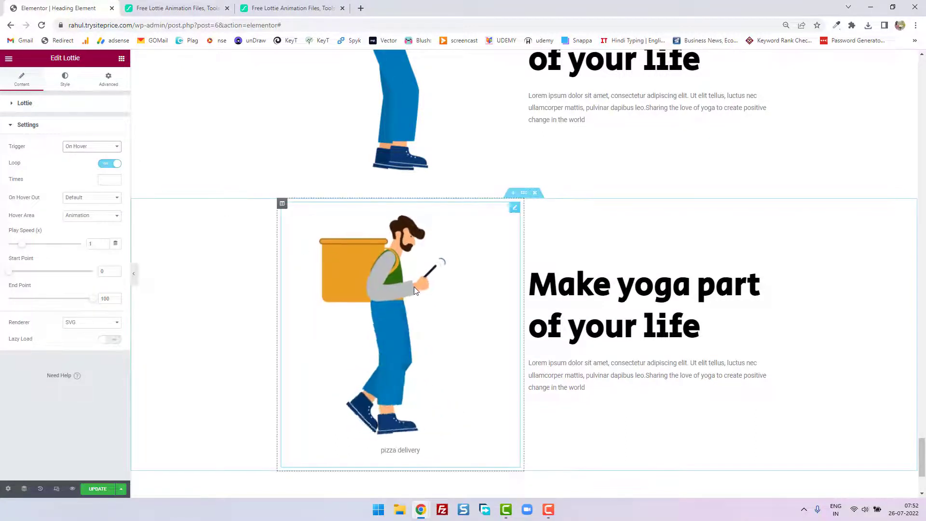
Step: Set the "pizza delivery" animation's trigger to Scroll and test it by scrolling the page
left_click(94, 147)
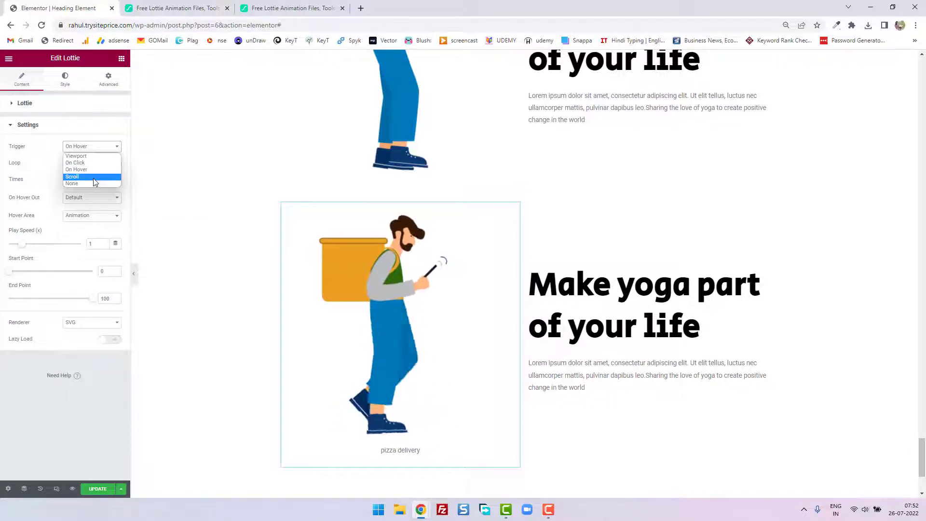
left_click(93, 177)
scroll(656, 200, "down", 3)
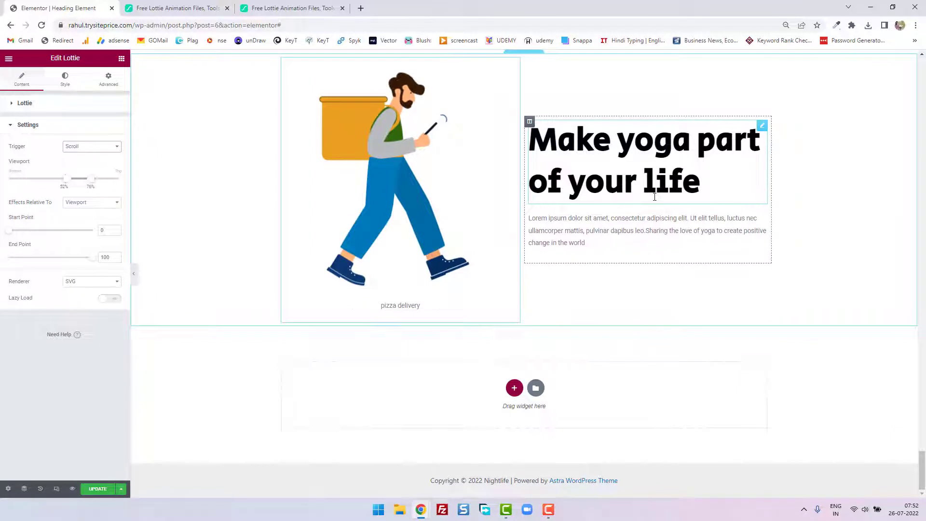
scroll(654, 197, "up", 2)
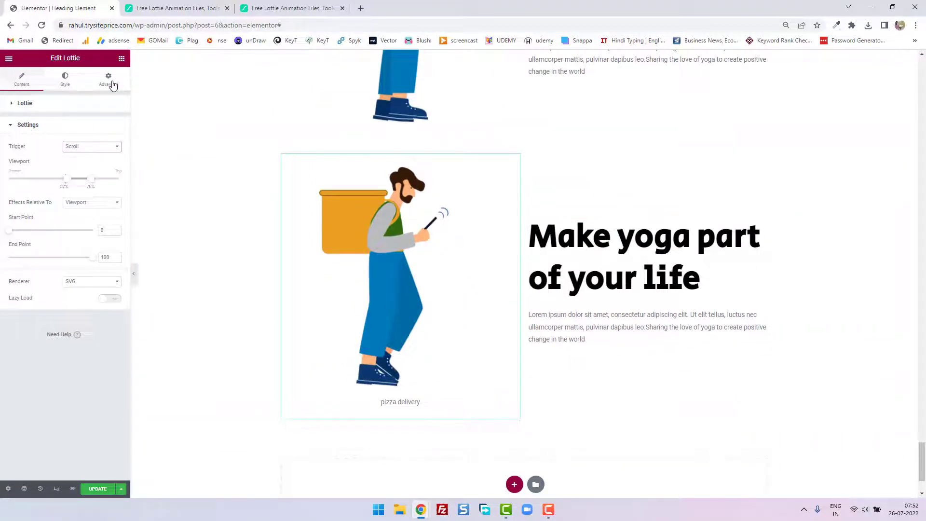
Step: Turn on Scrolling Effects in the Lottie widget's advanced Motion Effects settings
left_click(113, 85)
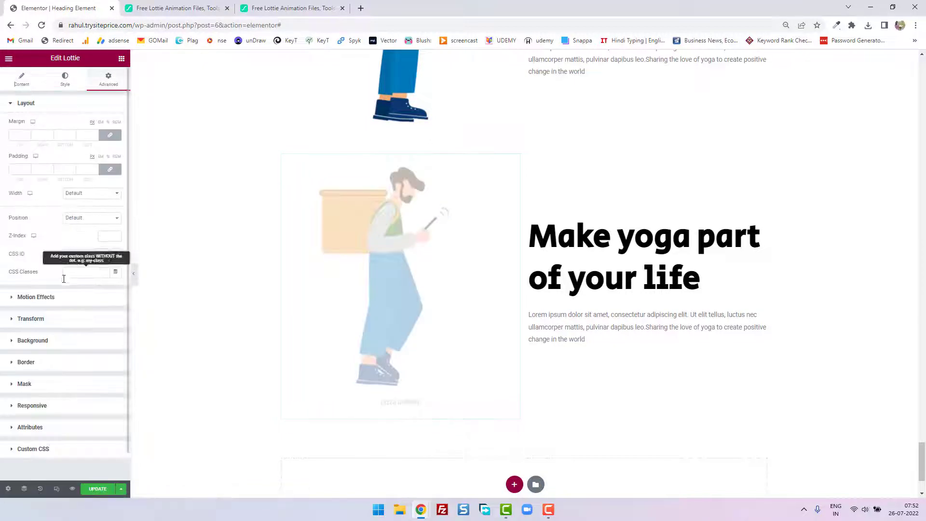
left_click(57, 298)
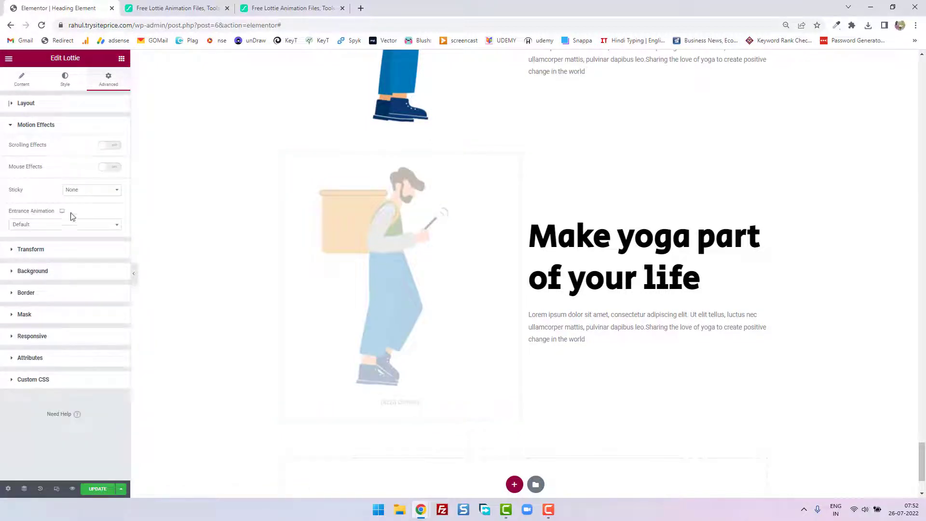
left_click(111, 146)
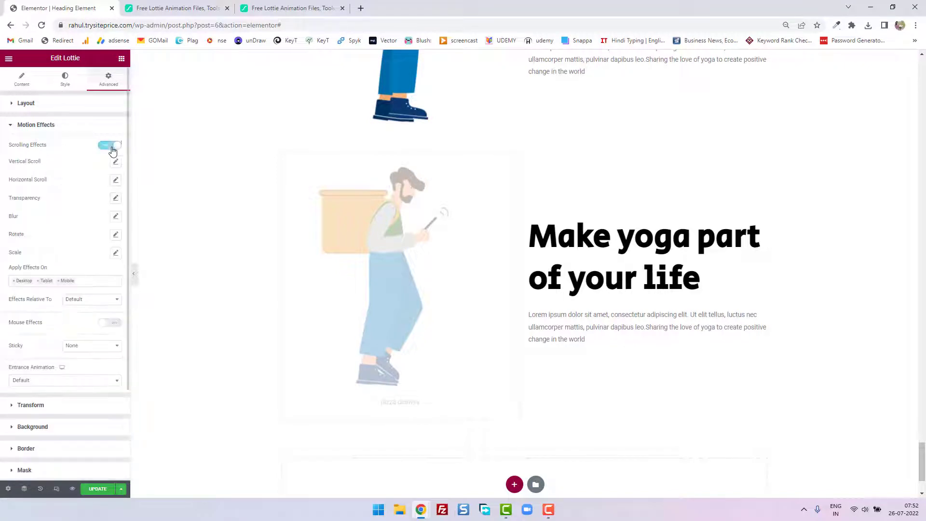
Step: Try a leftward Horizontal Scroll effect at speed 5.3 on the "pizza delivery" animation and test it by scrolling the page
left_click(116, 182)
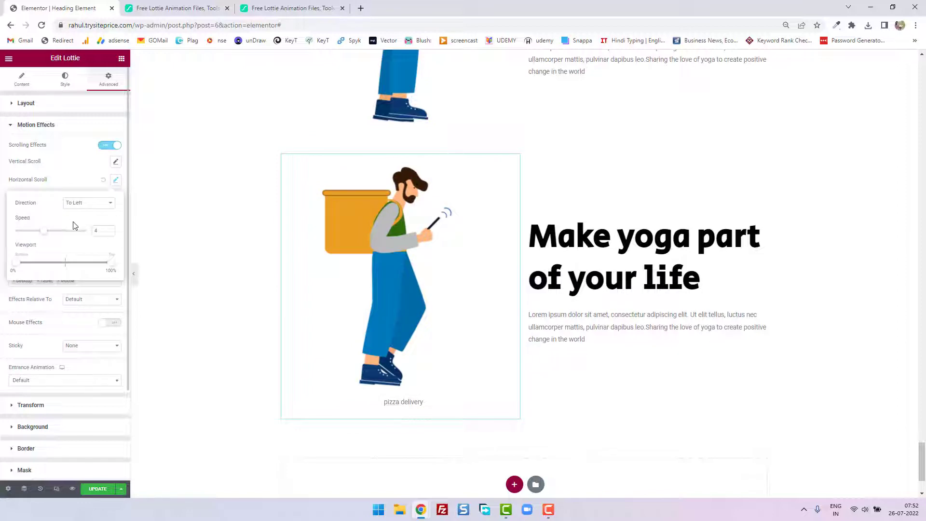
left_click_drag(53, 234, 60, 232)
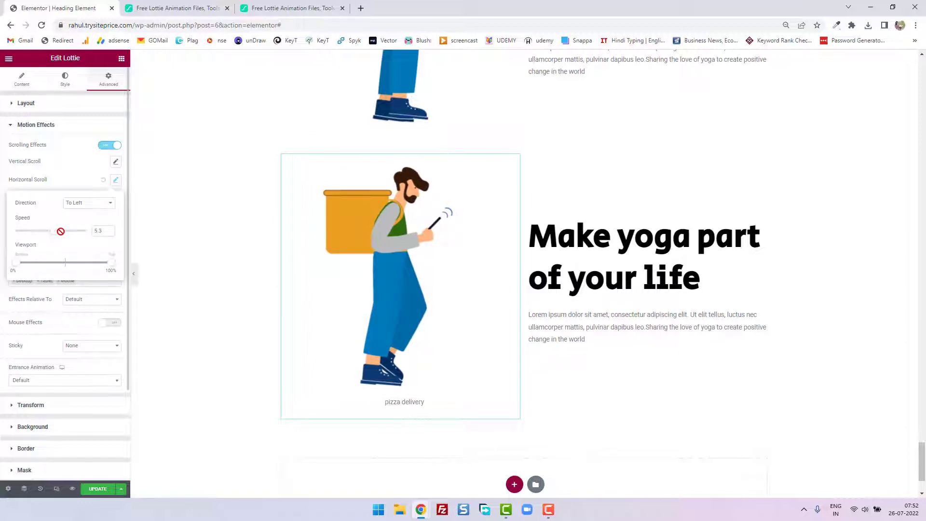
scroll(624, 232, "down", 2)
scroll(625, 234, "up", 4)
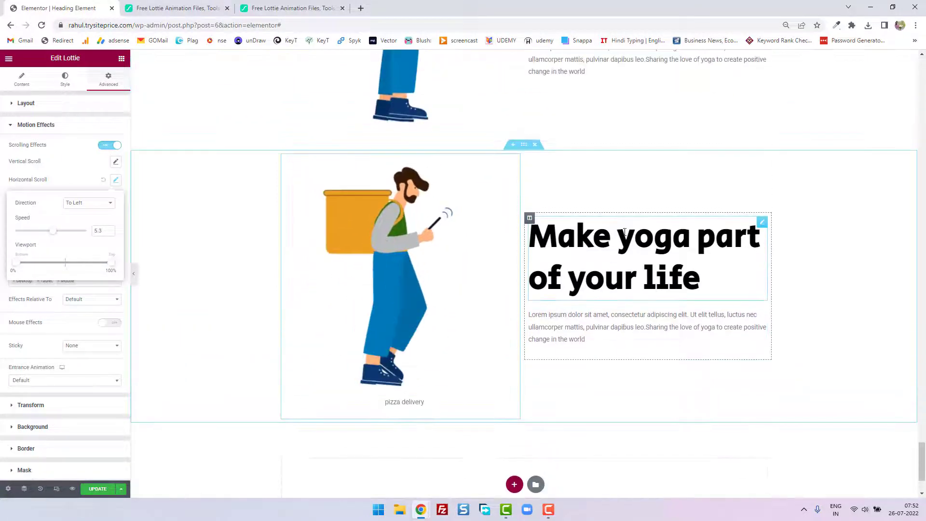
scroll(626, 234, "up", 1)
scroll(625, 235, "down", 3)
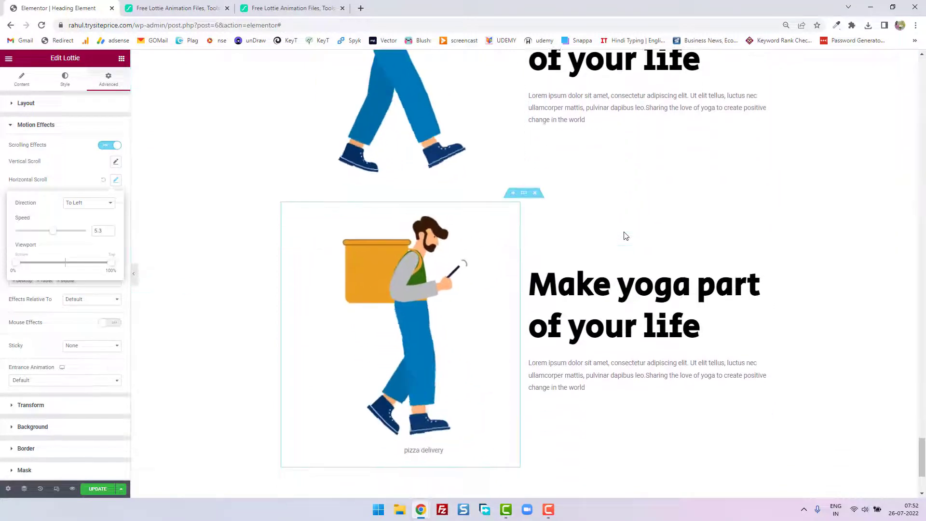
scroll(624, 235, "up", 3)
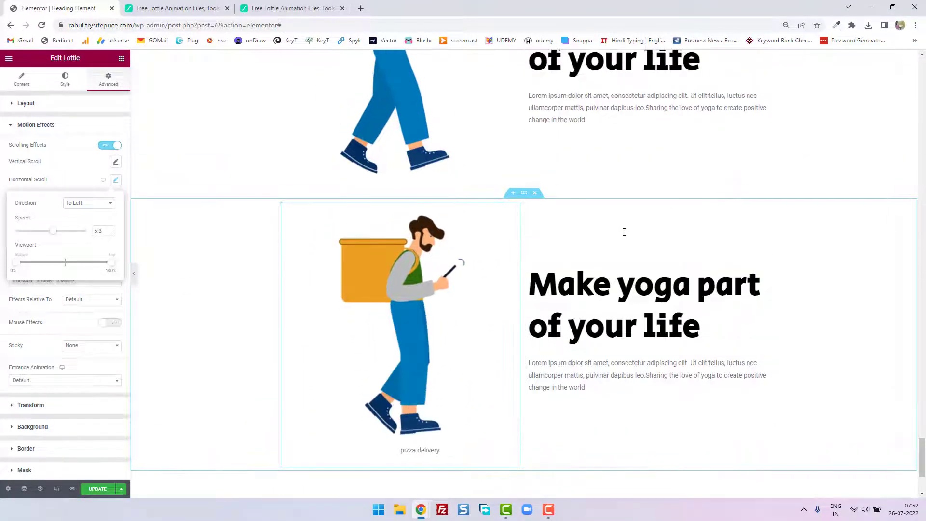
scroll(626, 236, "down", 2)
scroll(626, 236, "down", 2)
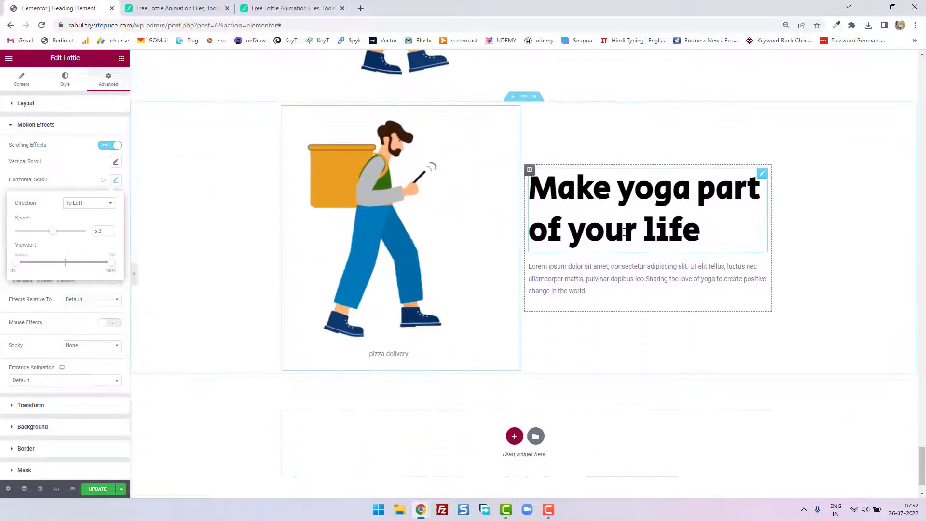
scroll(625, 232, "up", 2)
scroll(625, 233, "down", 2)
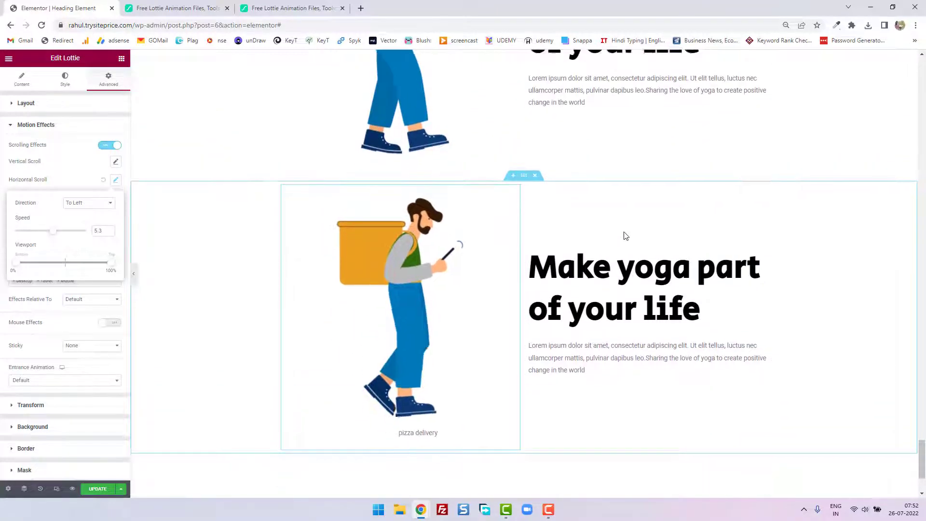
scroll(624, 235, "down", 2)
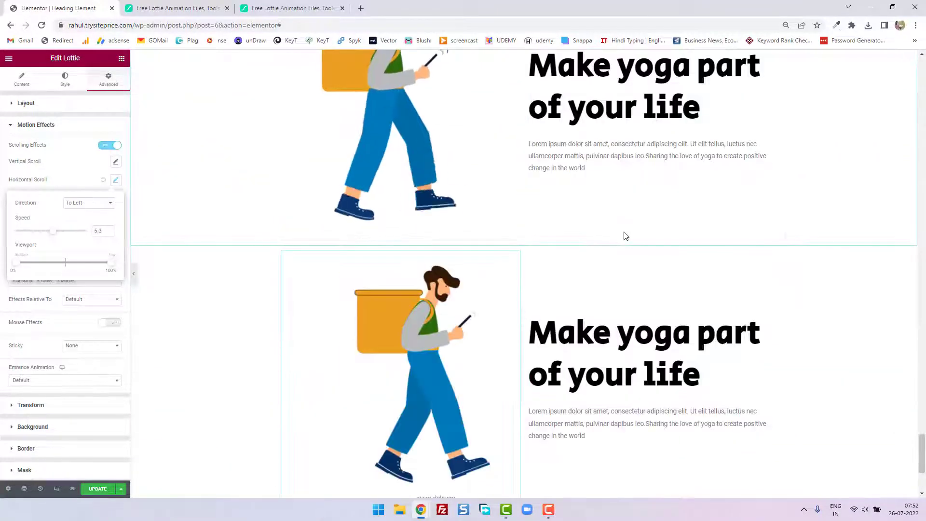
Step: Turn off the Lottie widget's Scrolling Effects and return to its trigger and playback settings
left_click(111, 145)
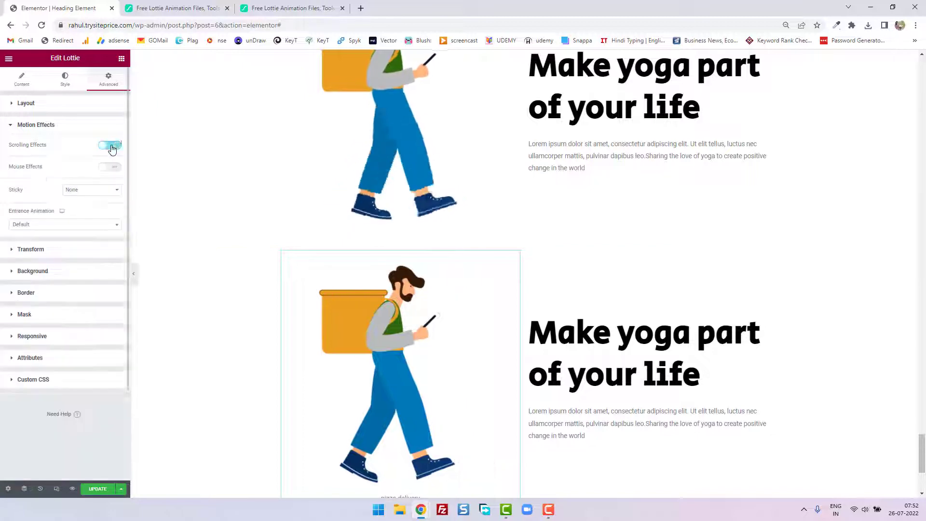
scroll(290, 257, "down", 2)
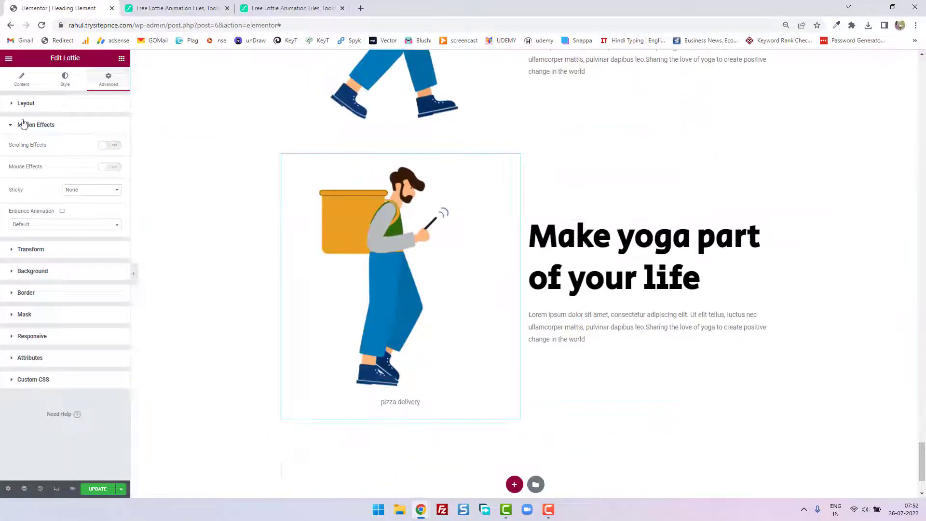
left_click(23, 89)
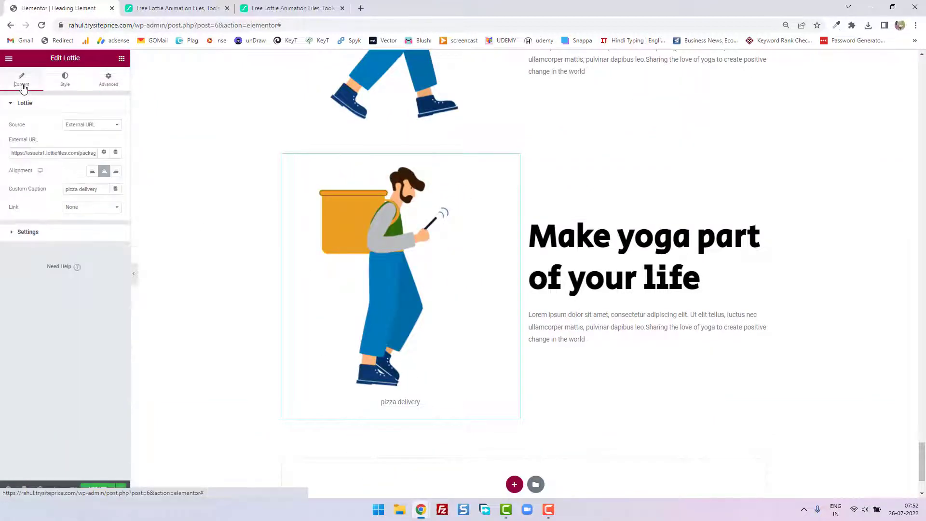
left_click(30, 236)
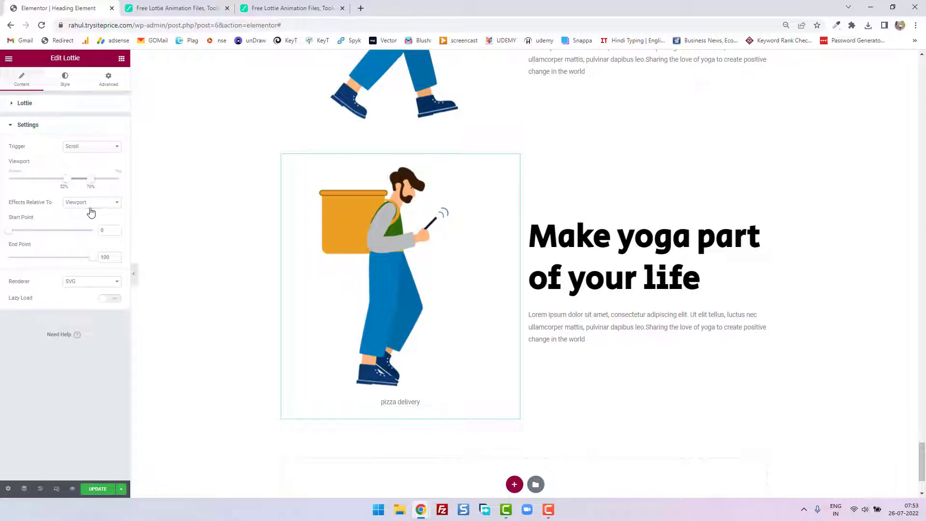
Step: Set the "pizza delivery" animation's trigger to None and limit its loop to 5 times
left_click(91, 154)
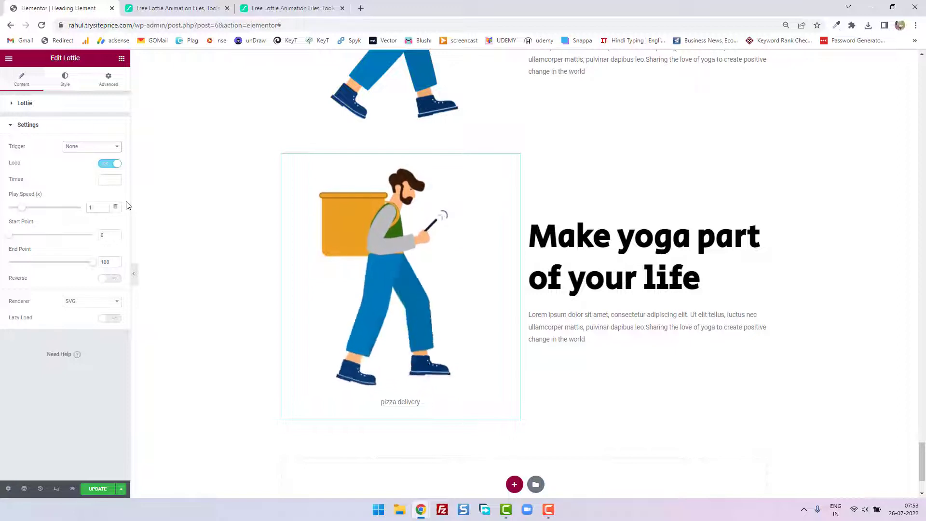
left_click(12, 180)
left_click(116, 178)
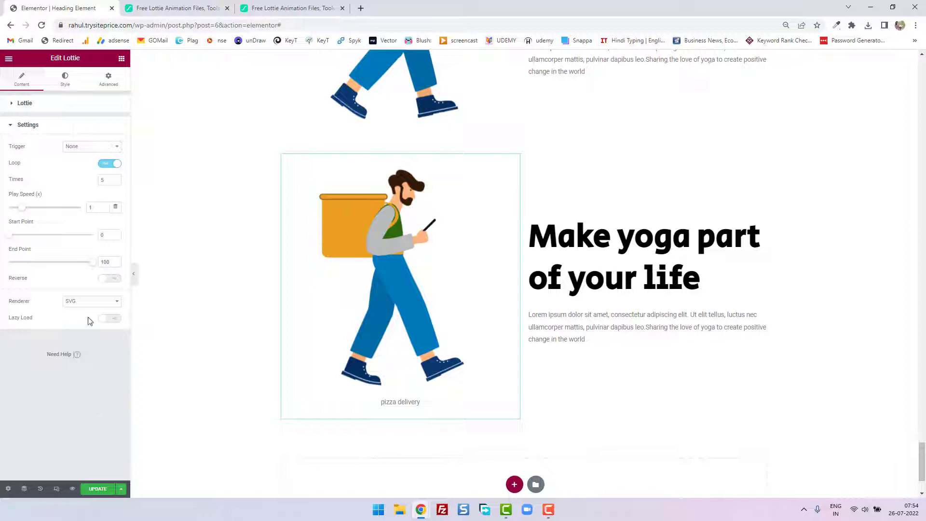
Step: Try the Viewport trigger on the "pizza delivery" animation and switch it back to None
left_click(91, 147)
left_click(90, 155)
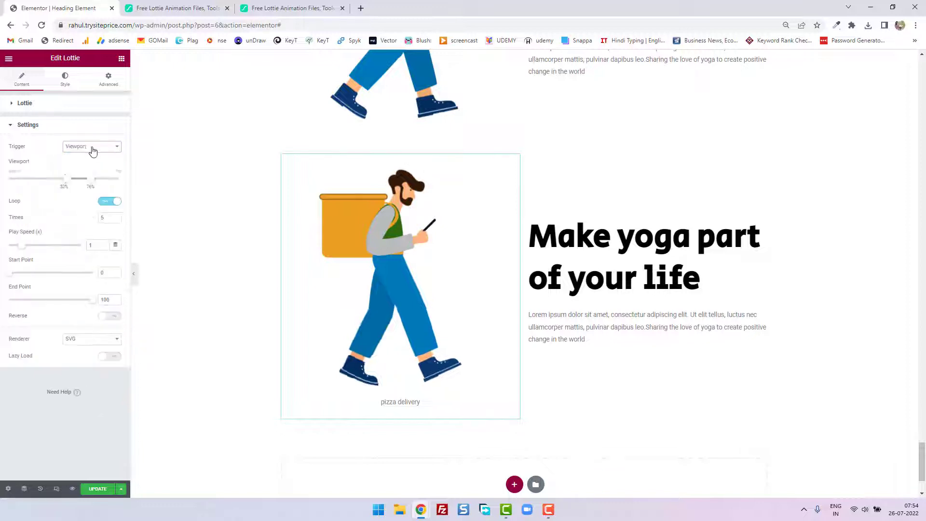
left_click(90, 147)
left_click(88, 183)
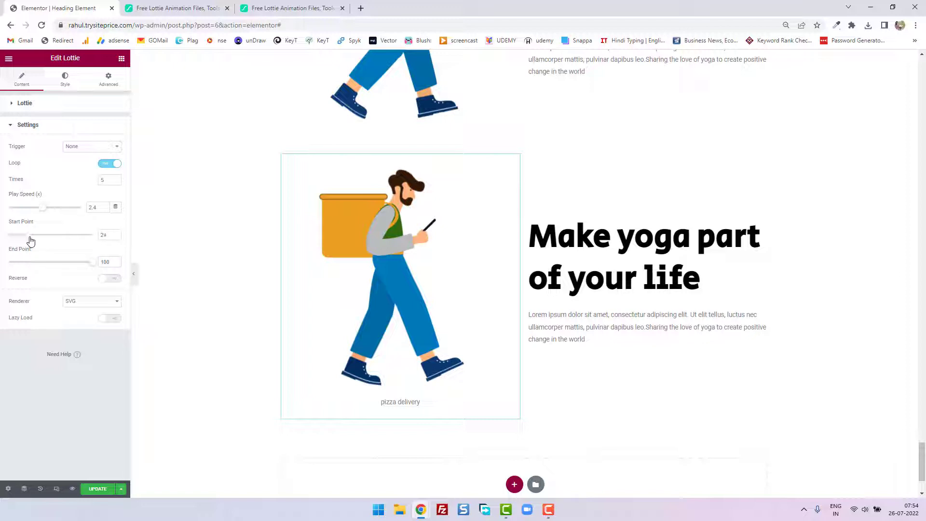
Step: Try a play speed of 2.4 with start point 24 and end point 69, and check the animation on the page
scroll(657, 290, "down", 2)
scroll(657, 289, "up", 1)
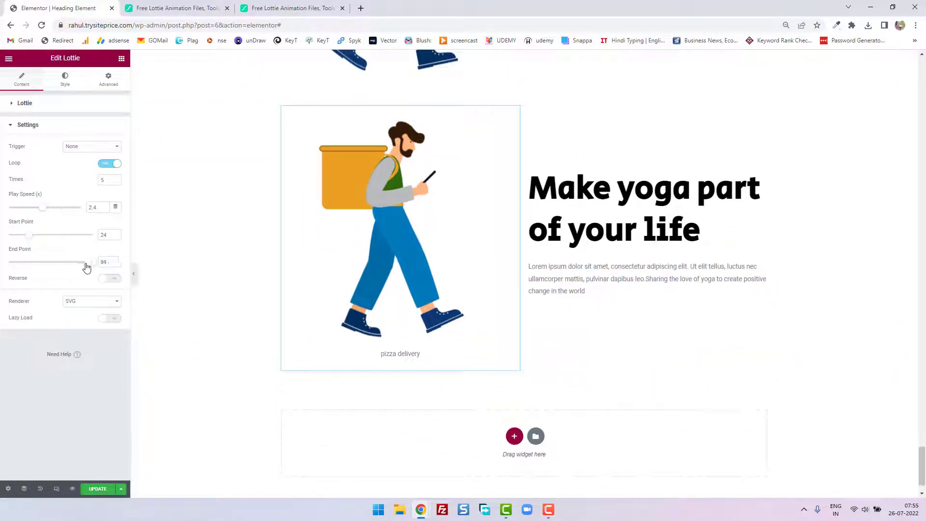
left_click(66, 264)
scroll(352, 258, "up", 2)
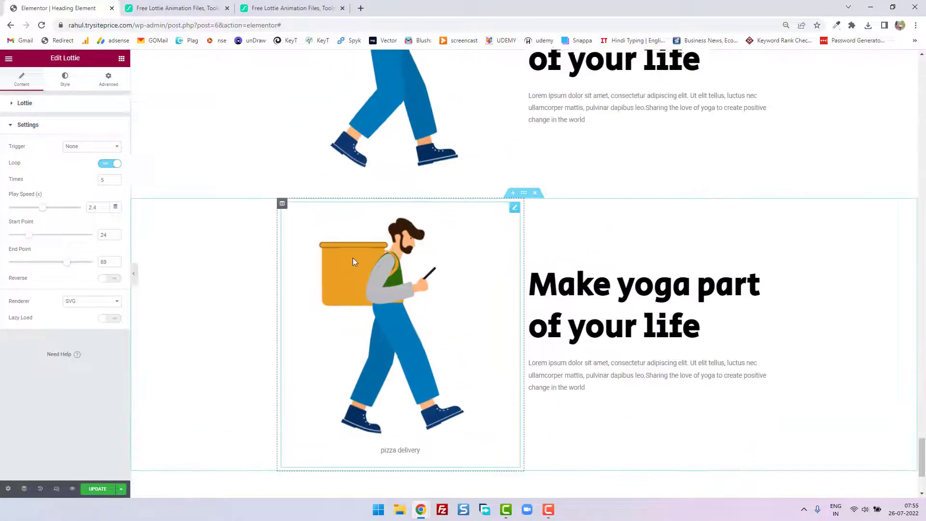
scroll(352, 259, "down", 3)
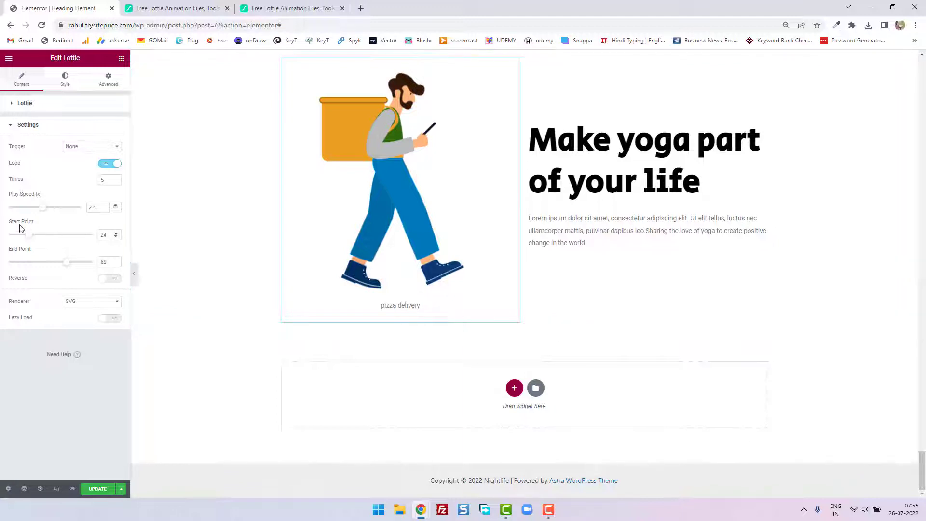
scroll(569, 116, "up", 2)
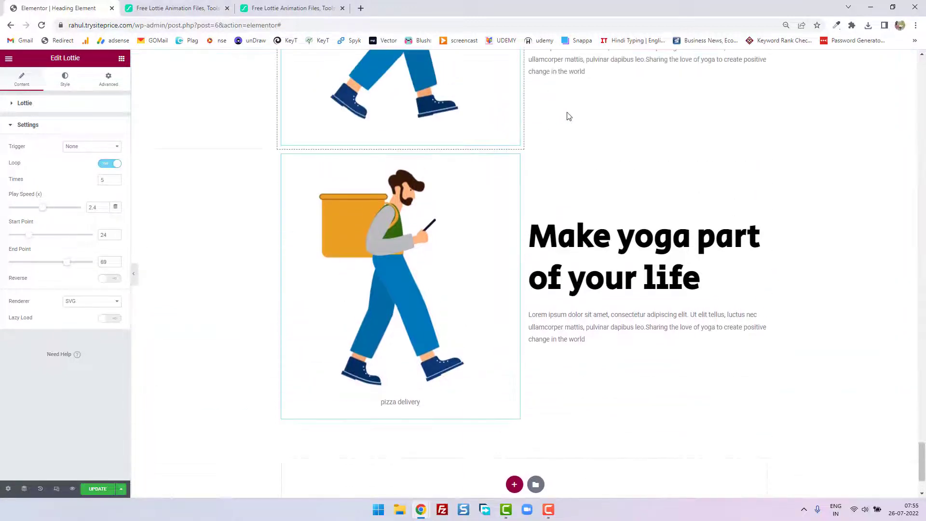
scroll(476, 167, "down", 1)
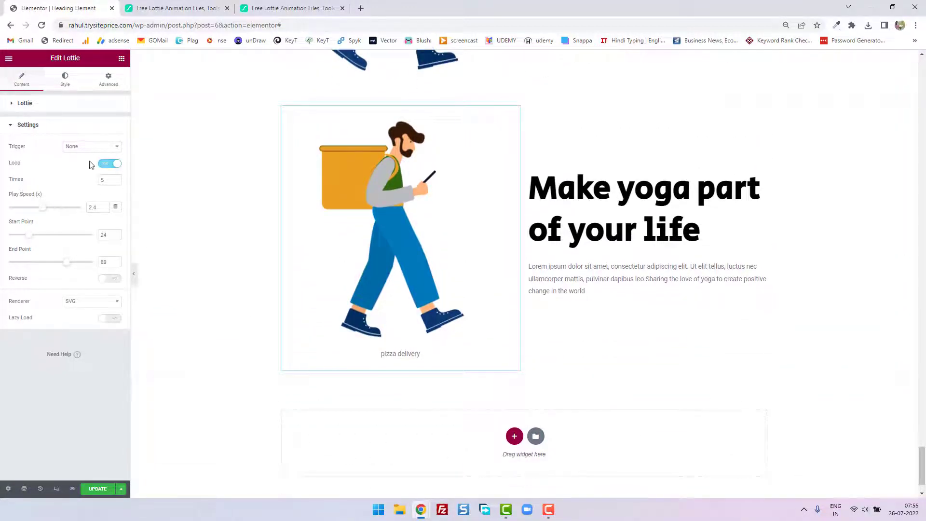
Step: Set the trigger to Viewport with start point 42 and end point 53, and check the animation on the page
left_click(89, 146)
left_click(89, 156)
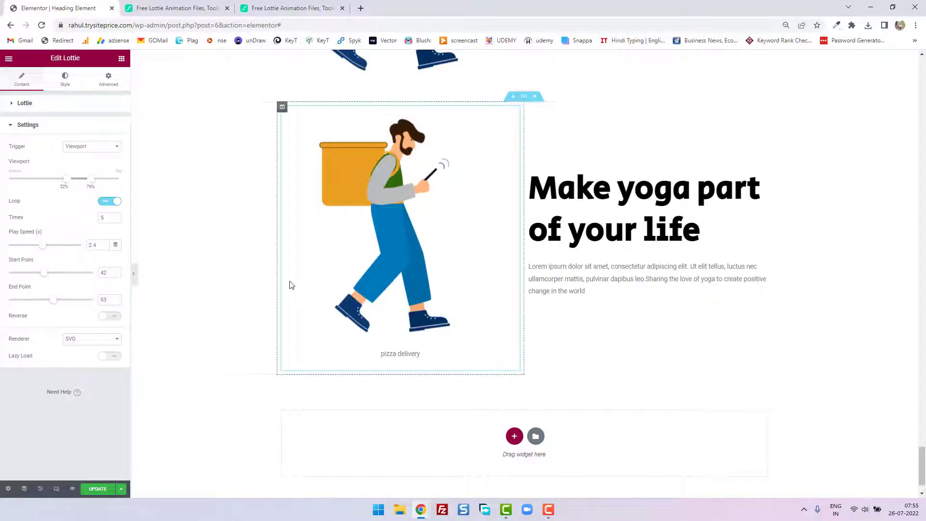
scroll(288, 282, "up", 7)
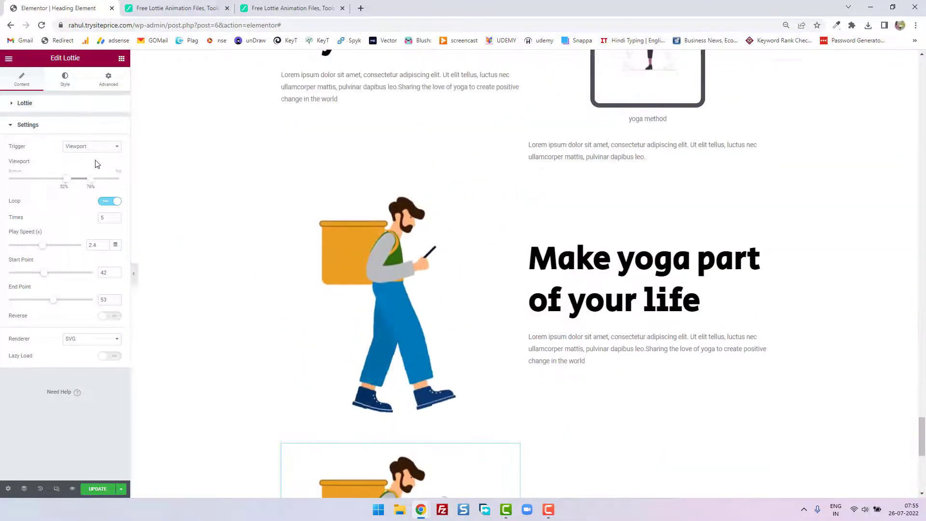
Step: Set the animation's loop times to 0, play speed to 1, start point to 13 and end point to 85
left_click(91, 146)
left_click(111, 203)
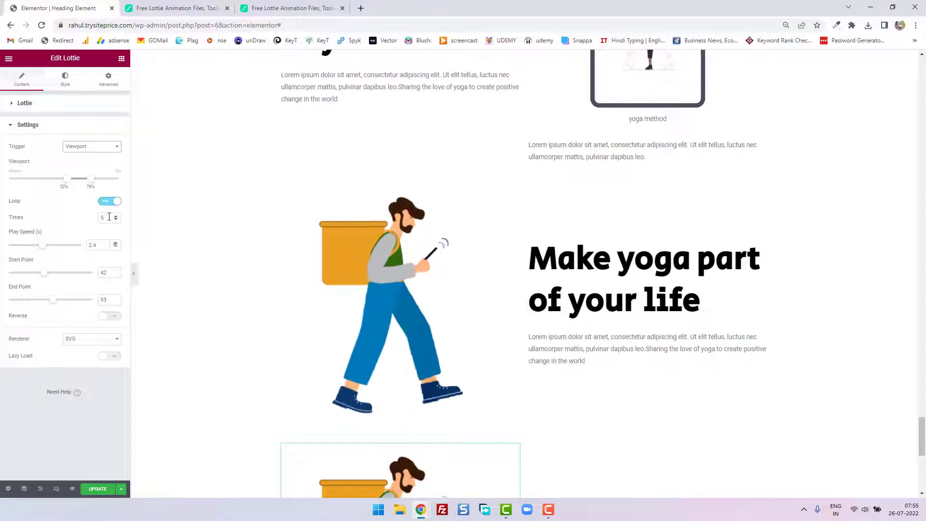
left_click_drag(110, 218, 89, 222)
type("0")
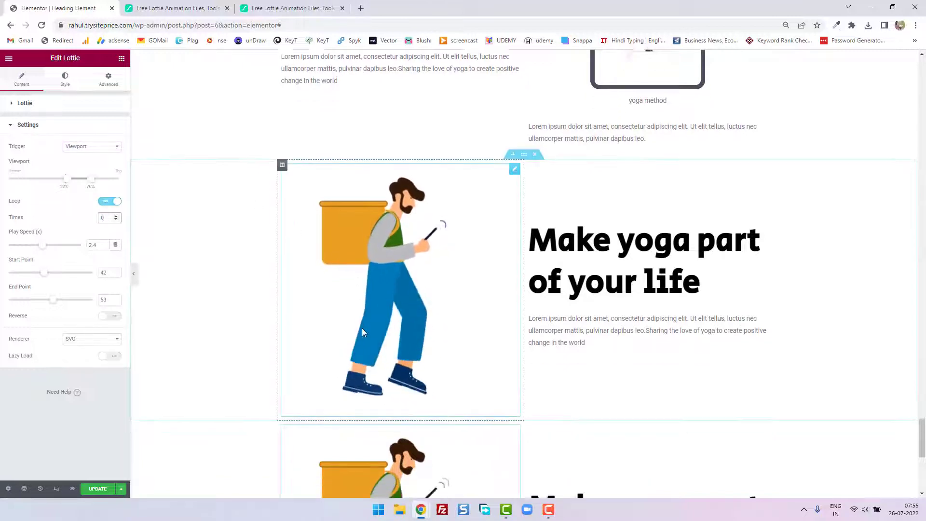
scroll(362, 331, "down", 2)
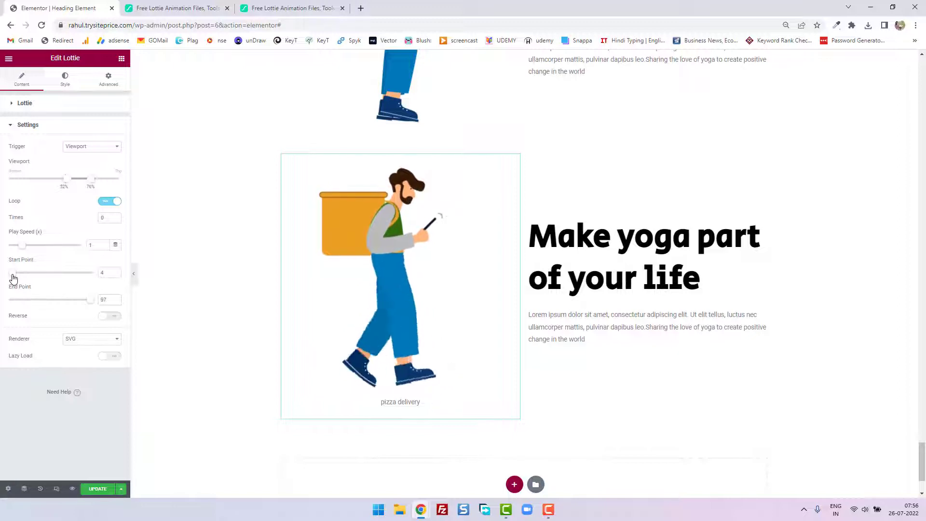
left_click_drag(11, 275, 82, 305)
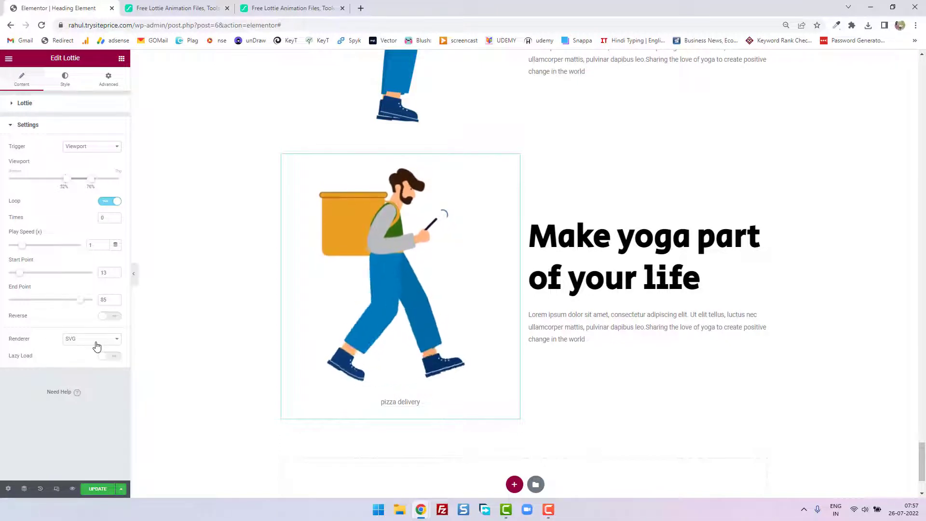
Step: Try the Canvas renderer, return it to SVG, and turn on Lazy Load for the animation
left_click(96, 346)
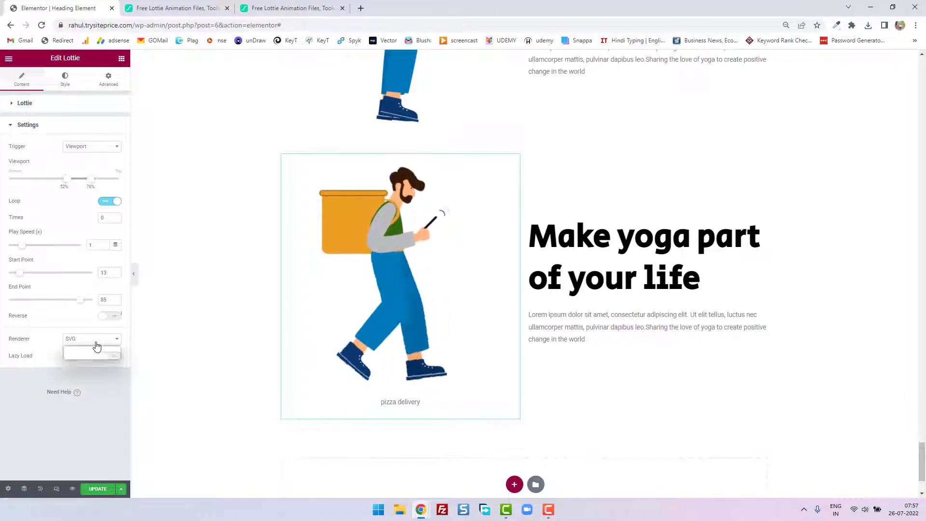
left_click(93, 357)
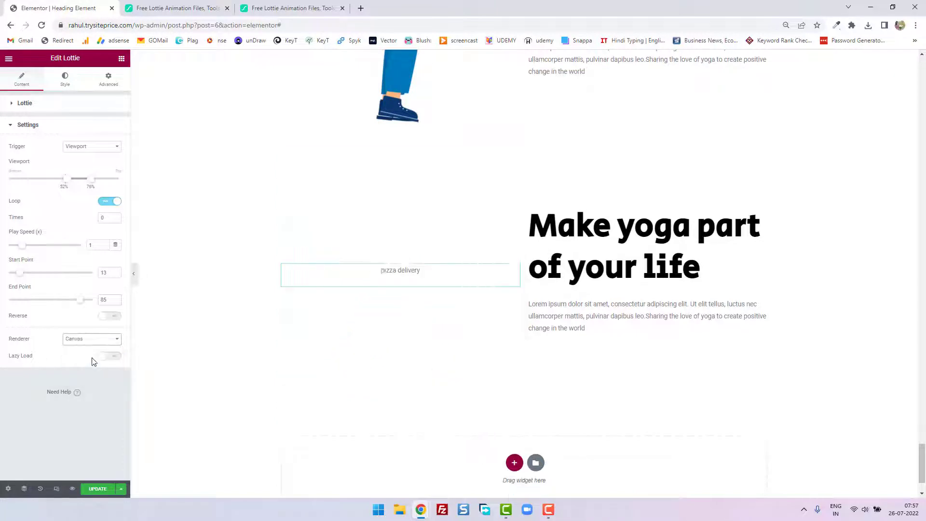
left_click(91, 341)
left_click(91, 348)
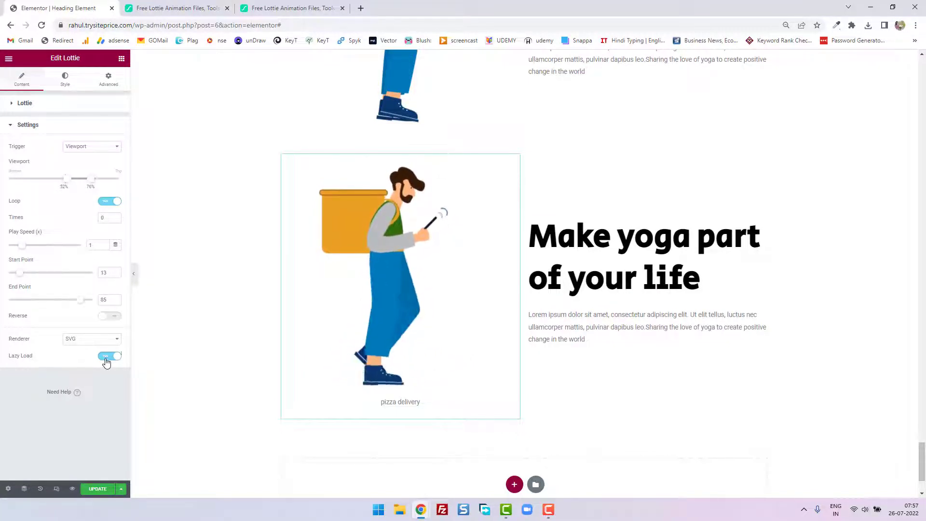
Step: Set the "pizza delivery" animation's width to 94% and its max width to 82% in the style settings
left_click(66, 80)
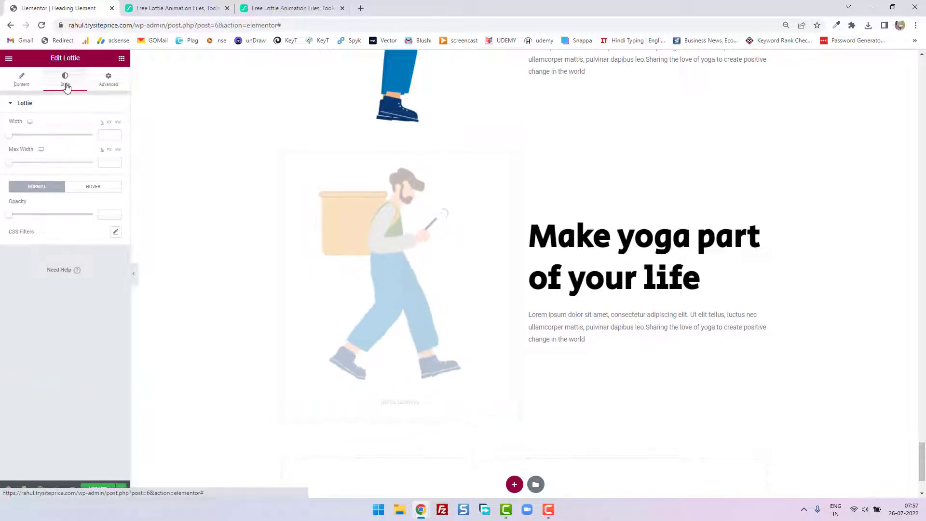
left_click_drag(13, 137, 54, 135)
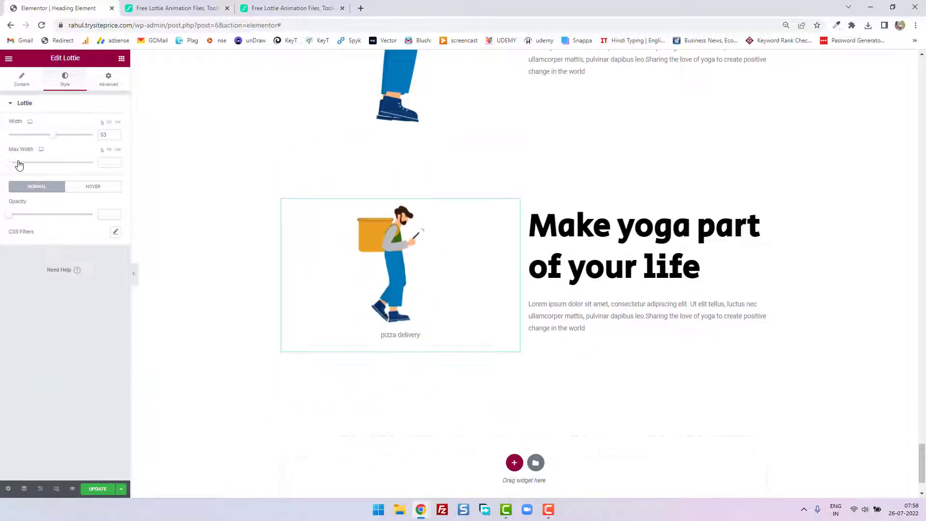
left_click_drag(18, 165, 42, 162)
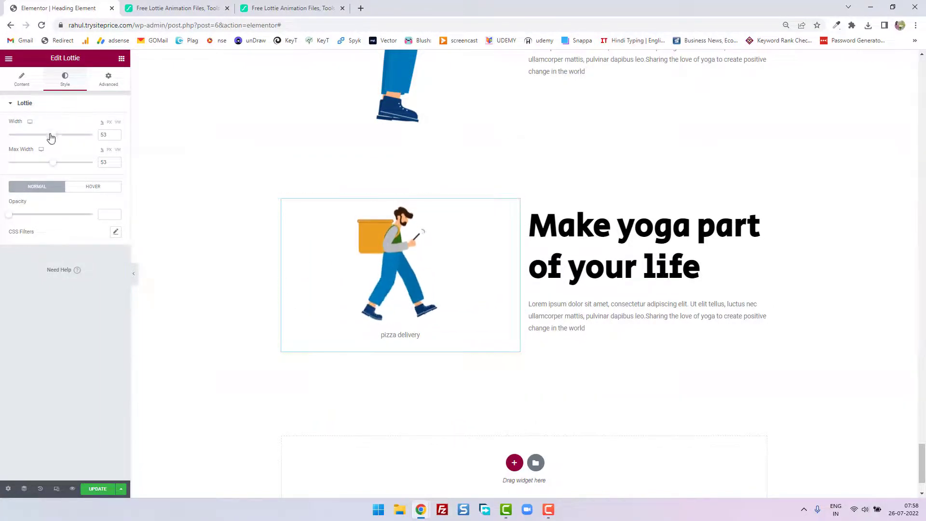
left_click_drag(53, 135, 73, 140)
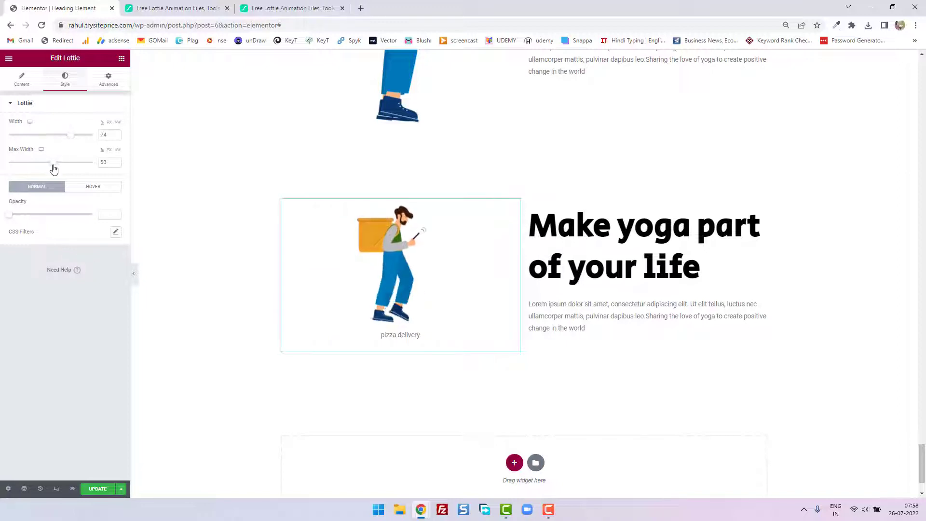
left_click_drag(52, 169, 79, 170)
left_click_drag(71, 132, 89, 141)
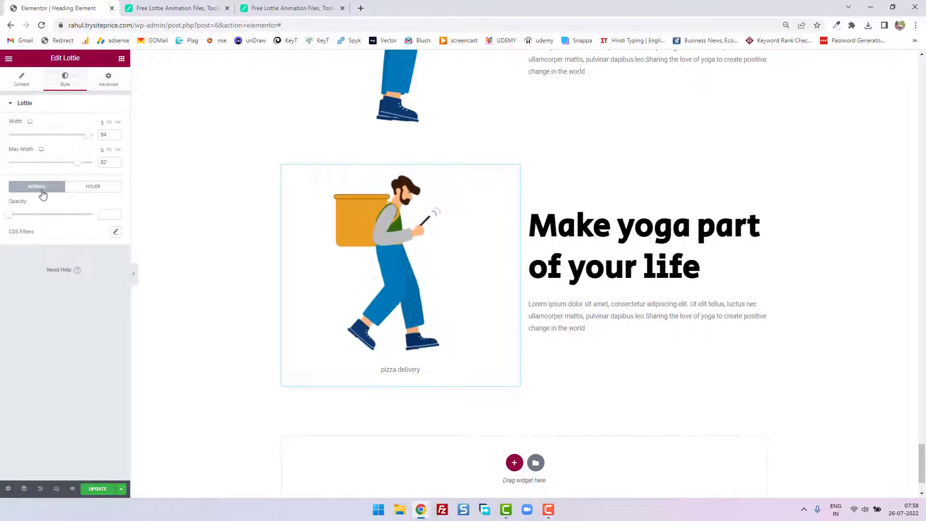
Step: Set the animation's hover opacity to 0.47 and its hover transition duration to 2.3
left_click(85, 193)
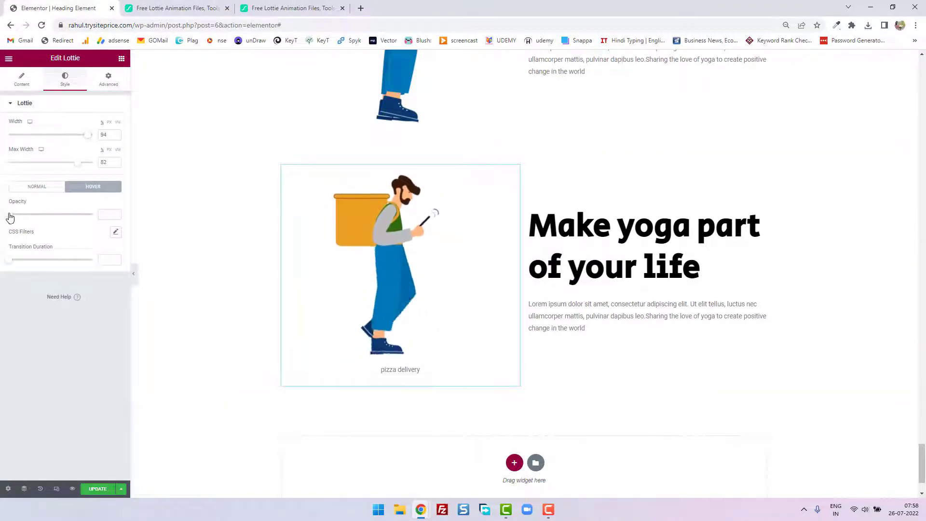
left_click_drag(8, 215, 43, 218)
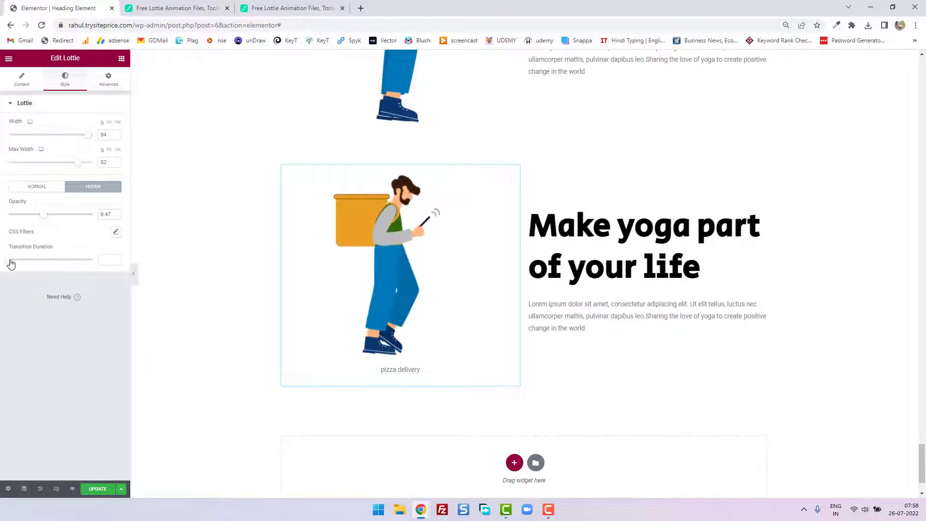
left_click_drag(10, 261, 73, 265)
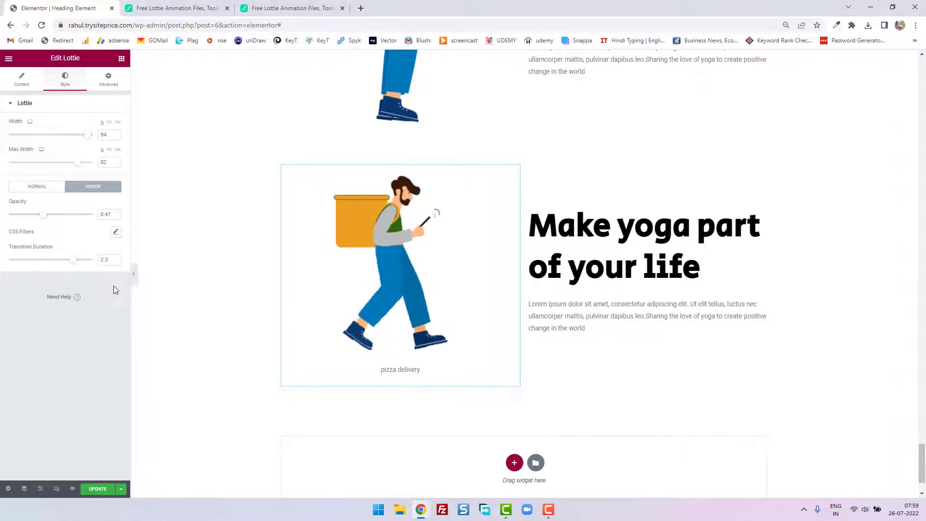
Step: Change the Lottie widget's source from an external URL to Media File
left_click(24, 86)
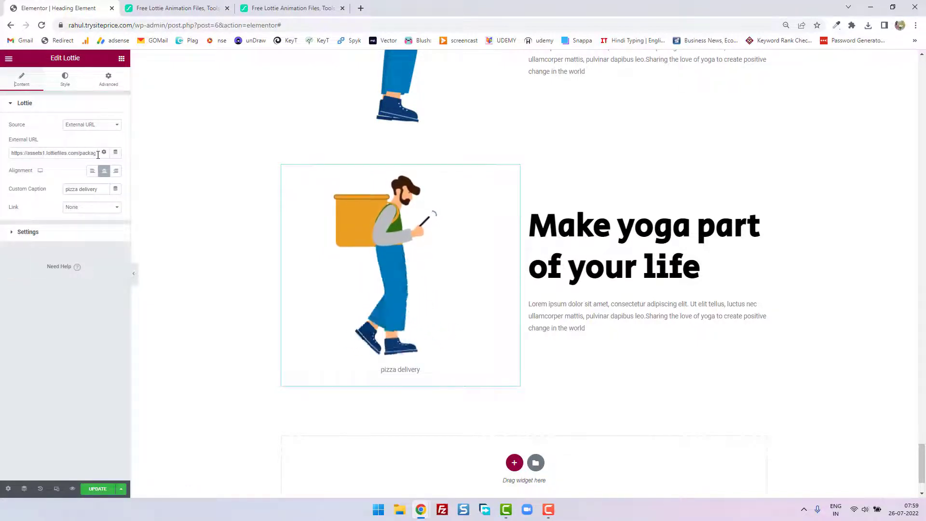
left_click(86, 125)
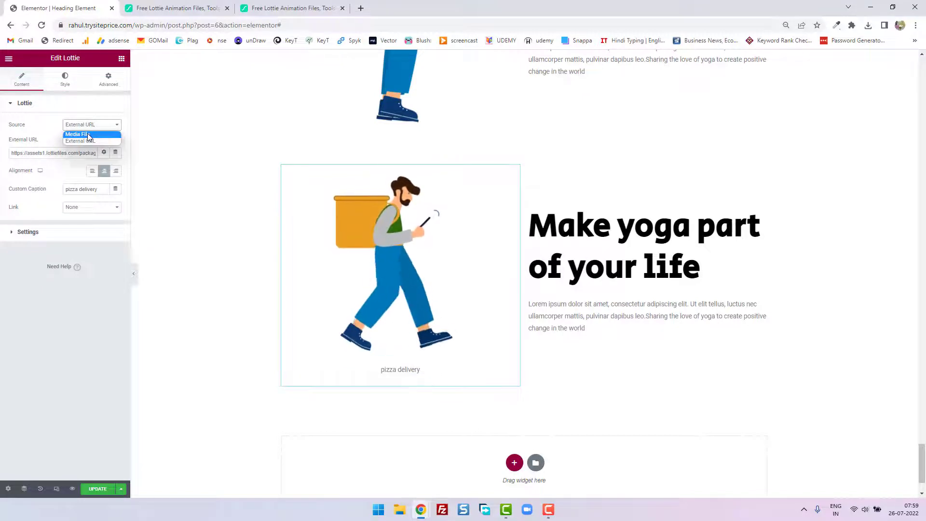
left_click(77, 134)
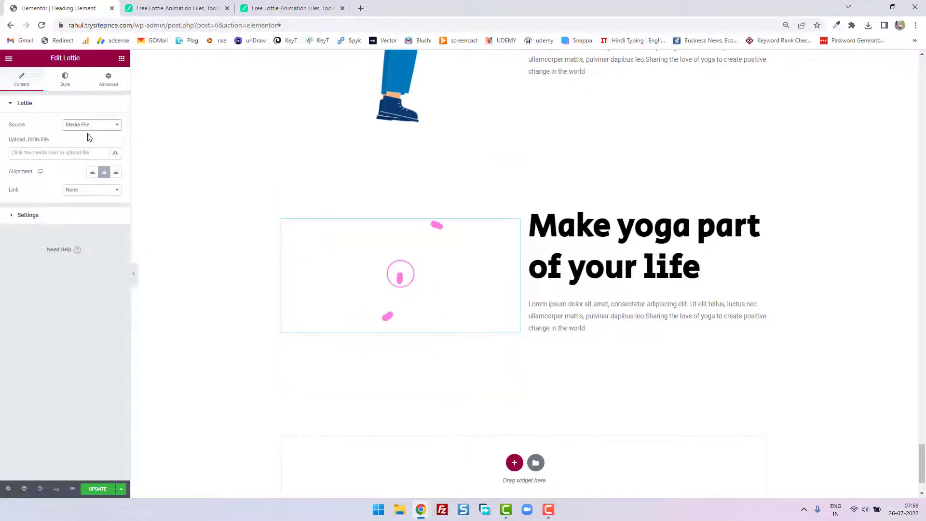
Step: Switch to the LottieFiles page and download the Deliver / Delivery Food animation in Lottie JSON format
left_click(198, 7)
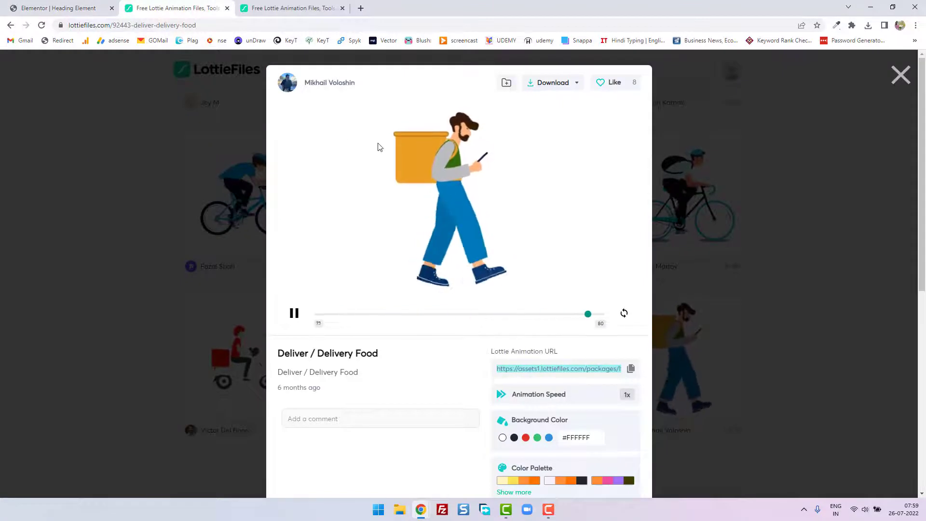
left_click(568, 85)
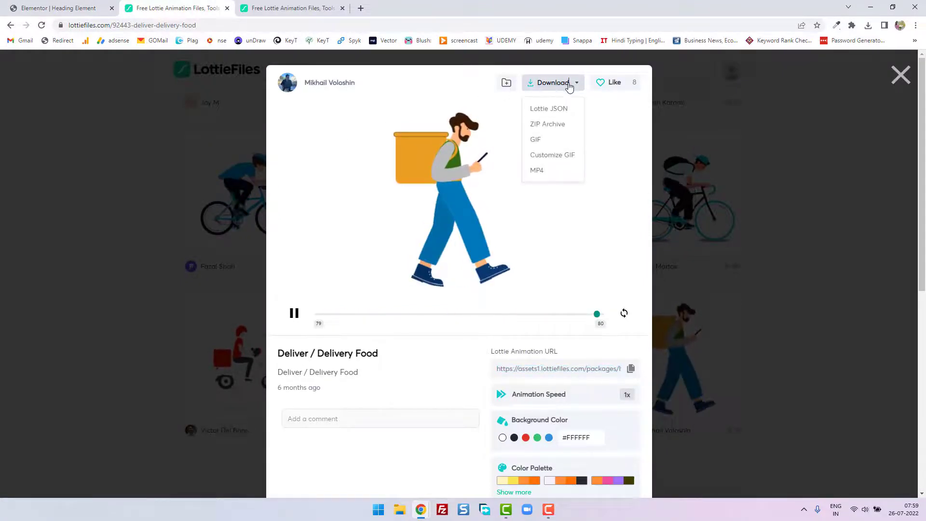
left_click(564, 111)
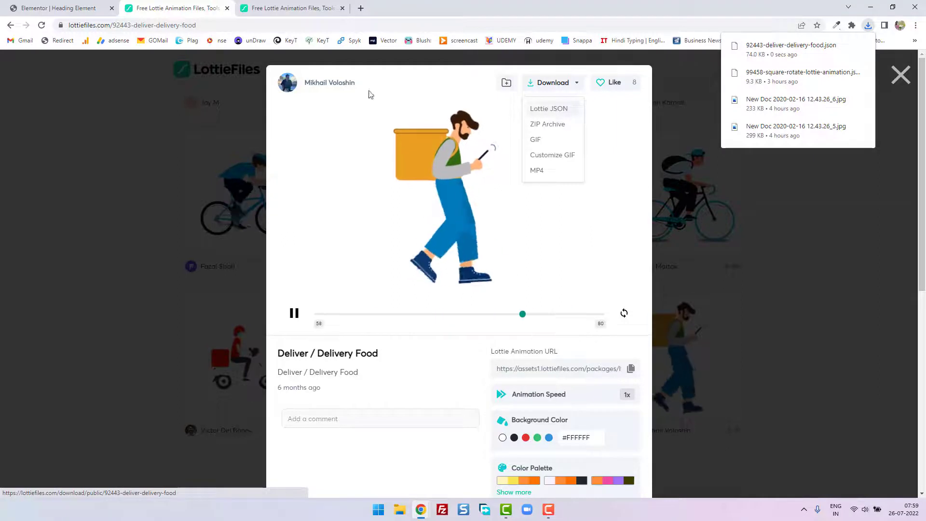
Step: Return to the Elementor page and upload 92443-deliver-delivery-food.json from Downloads as the widget's JSON file
left_click(27, 5)
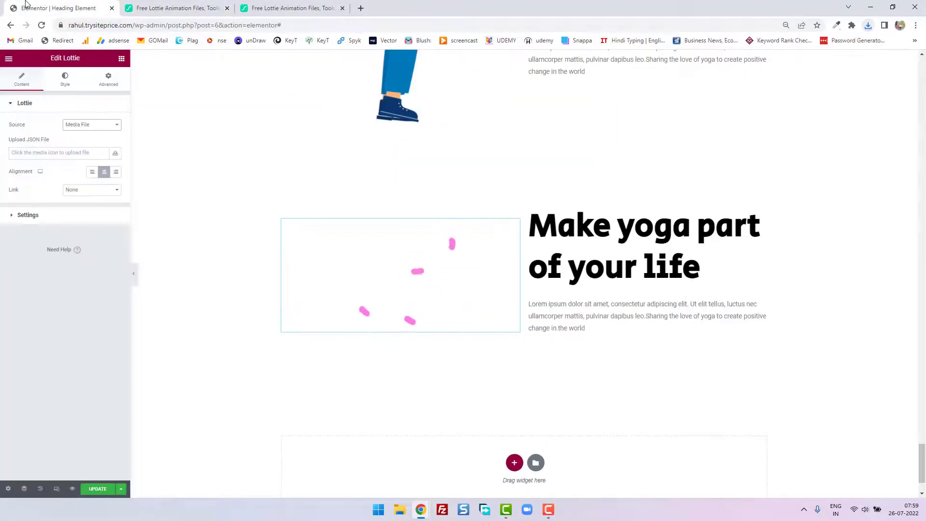
left_click(115, 154)
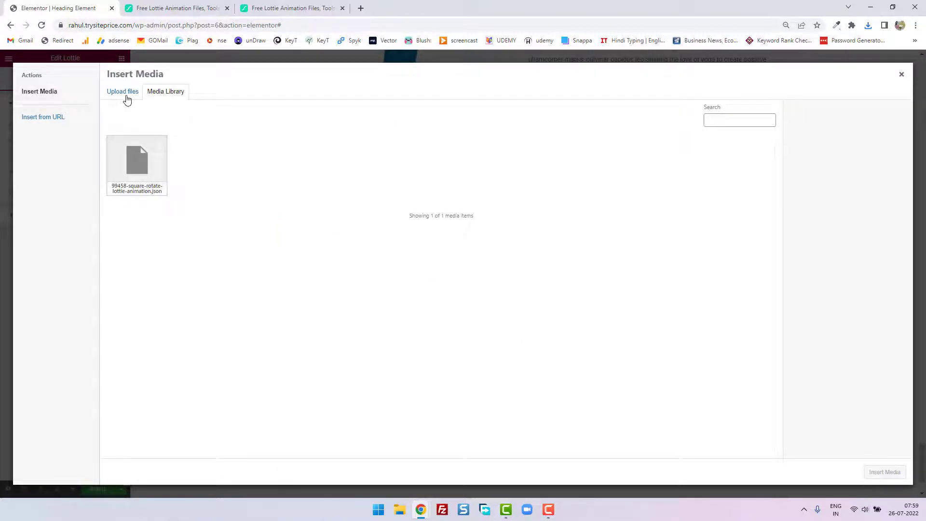
left_click(127, 96)
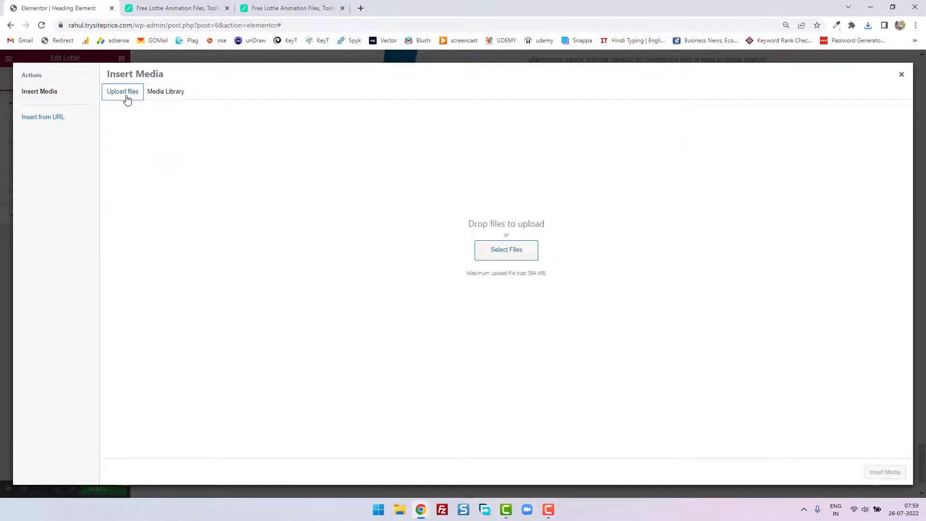
left_click(506, 250)
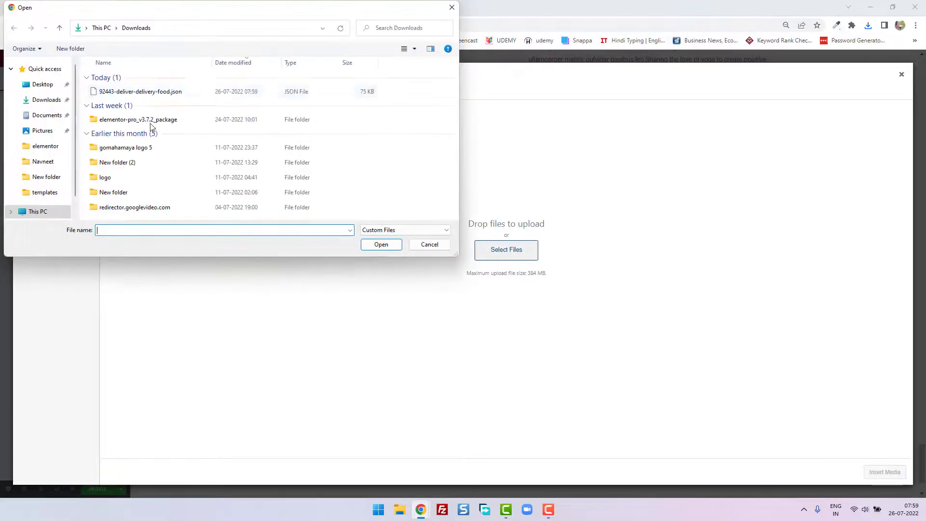
left_click(138, 93)
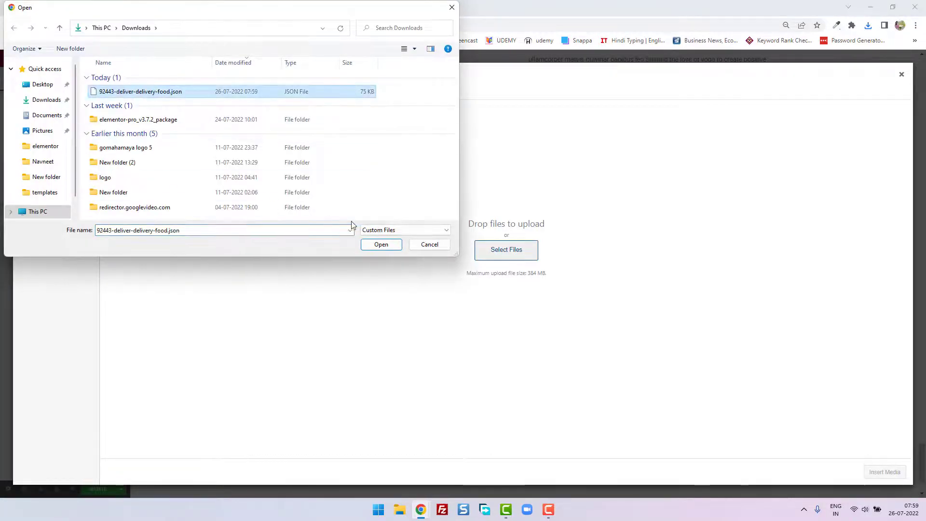
left_click(381, 244)
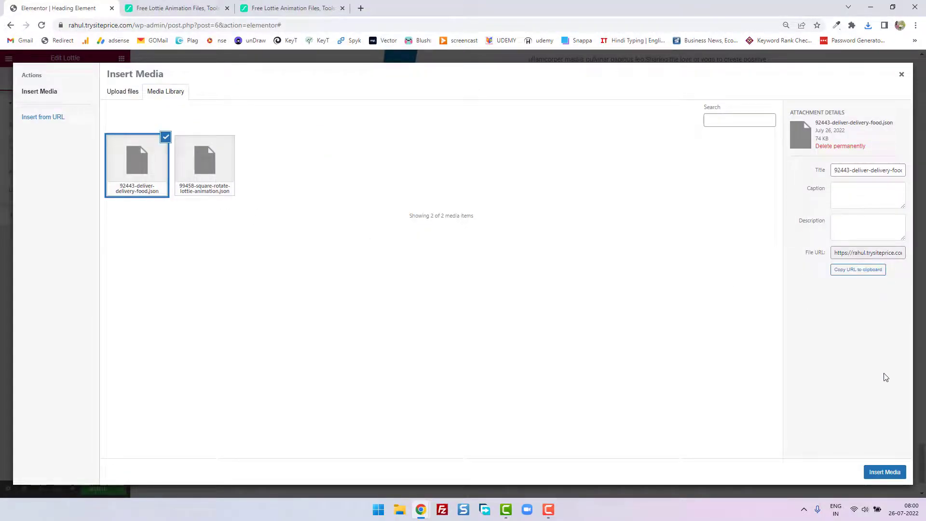
Step: Insert the uploaded 92443-deliver-delivery-food.json from the media library into the Lottie widget
left_click(190, 5)
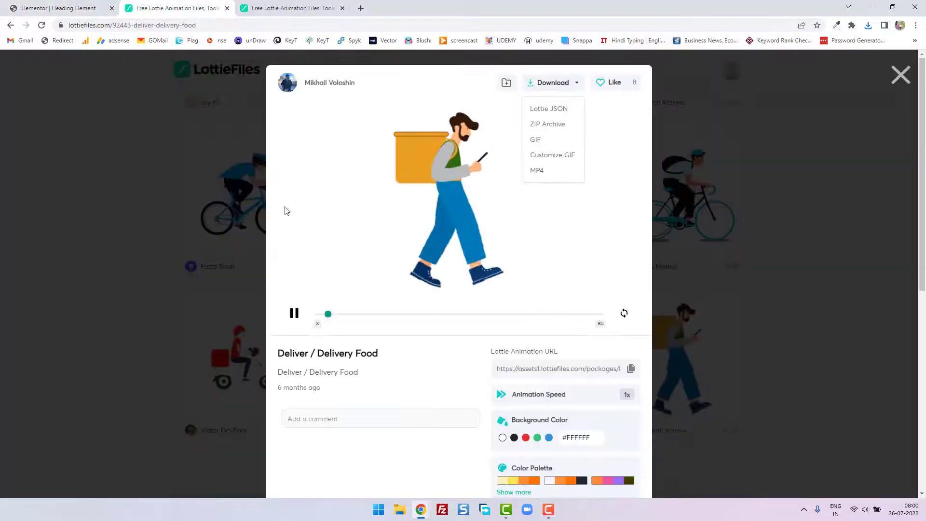
left_click(79, 10)
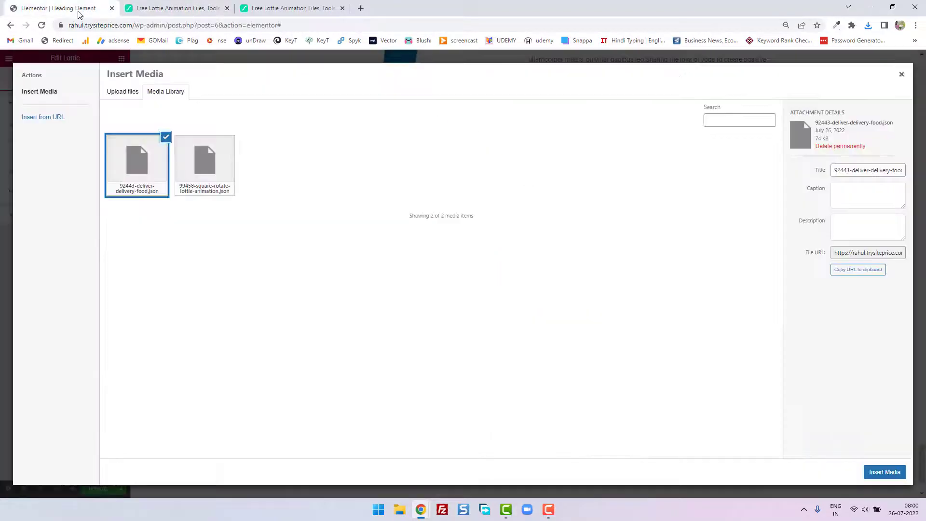
left_click(884, 472)
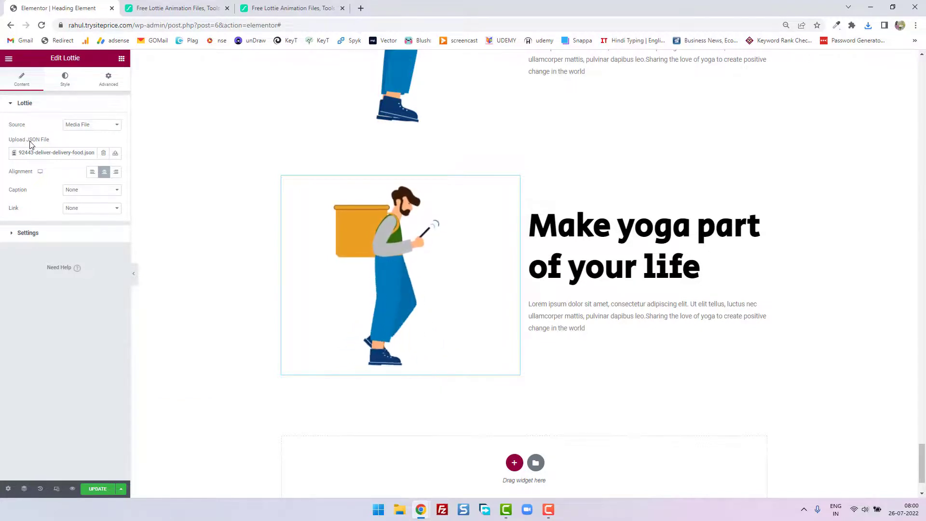
left_click(48, 233)
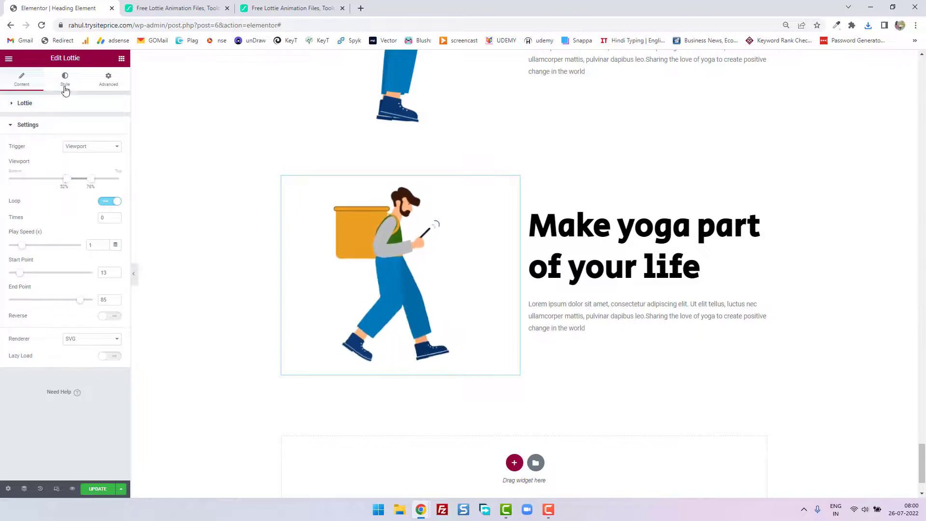
left_click(82, 148)
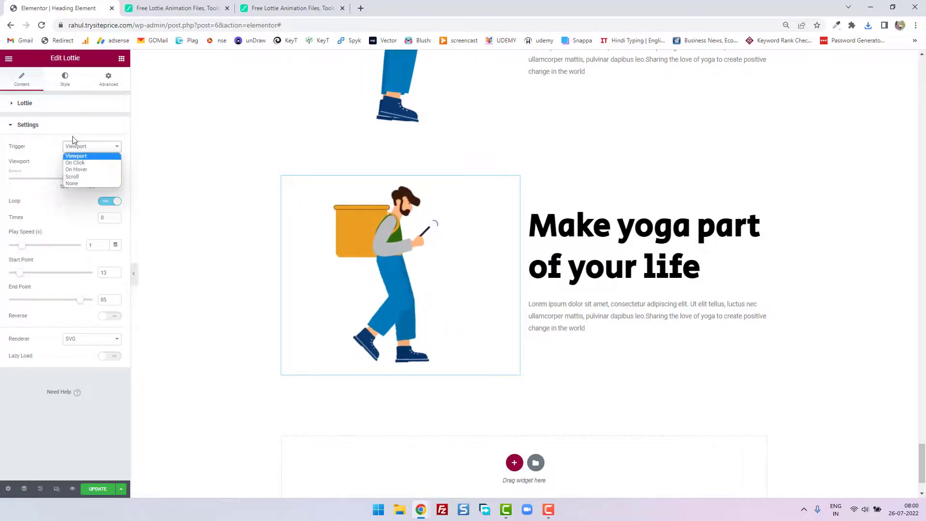
left_click(54, 105)
left_click(81, 127)
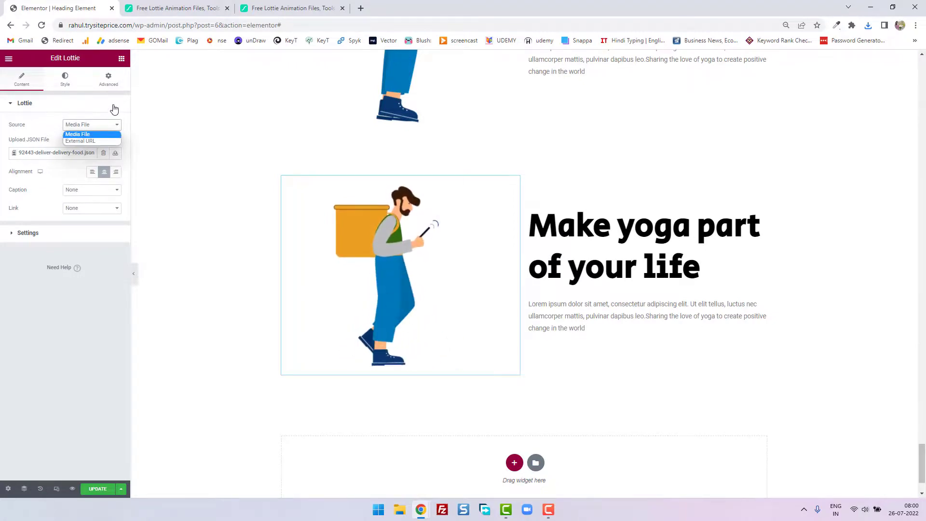
left_click(160, 143)
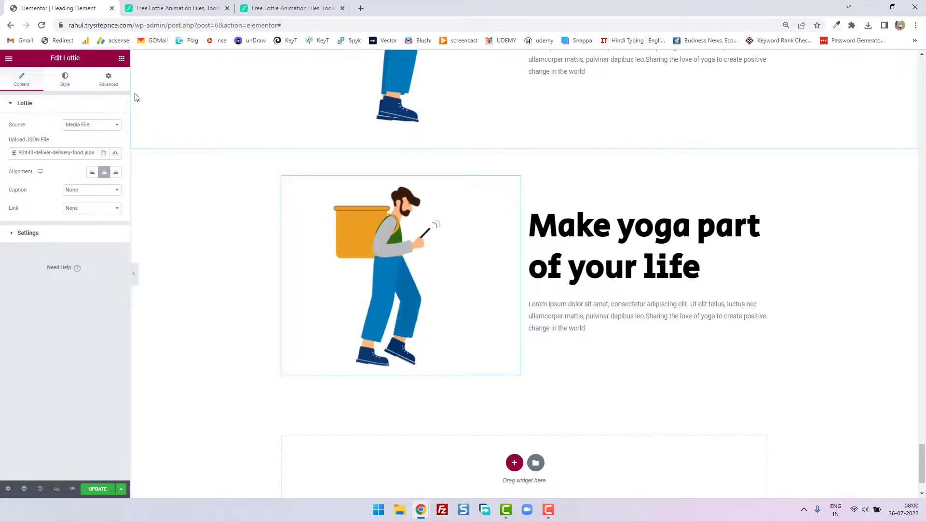
Step: Open the Lottie widget's motion effects settings
left_click(108, 77)
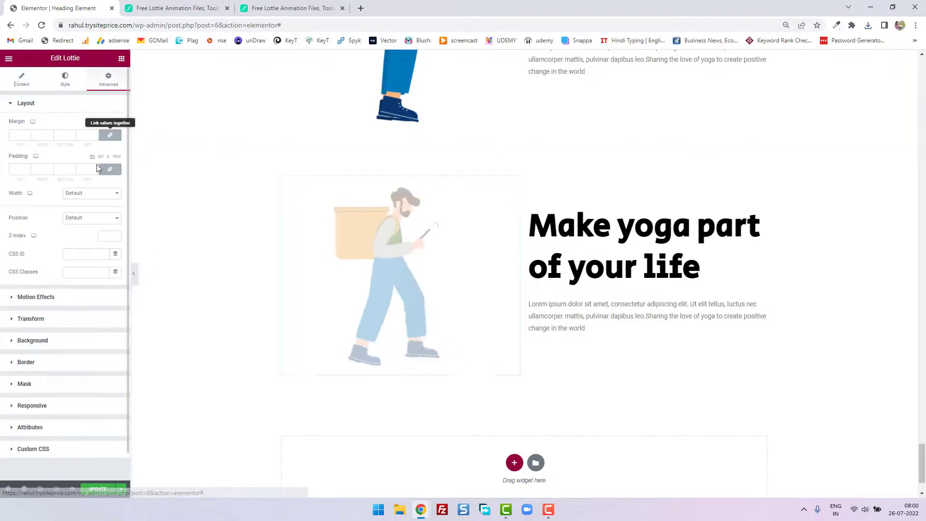
scroll(72, 207, "down", 1)
left_click(50, 269)
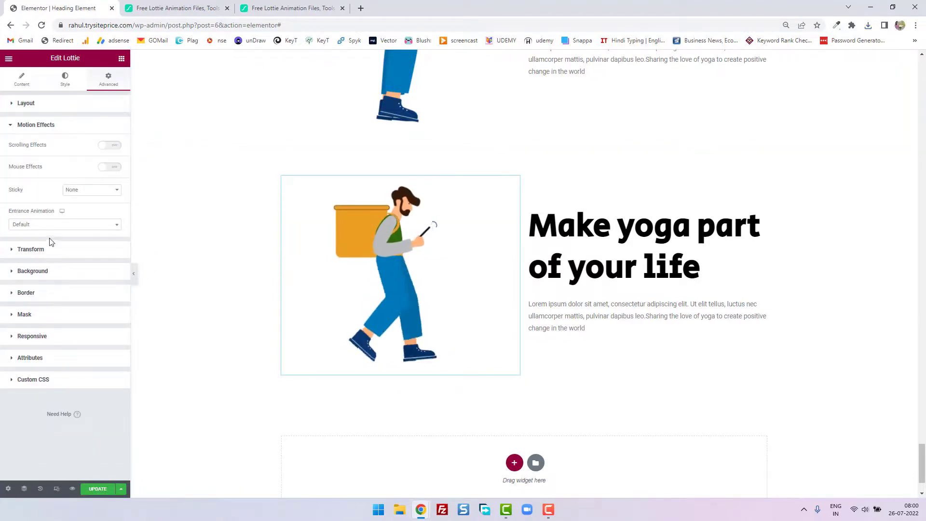